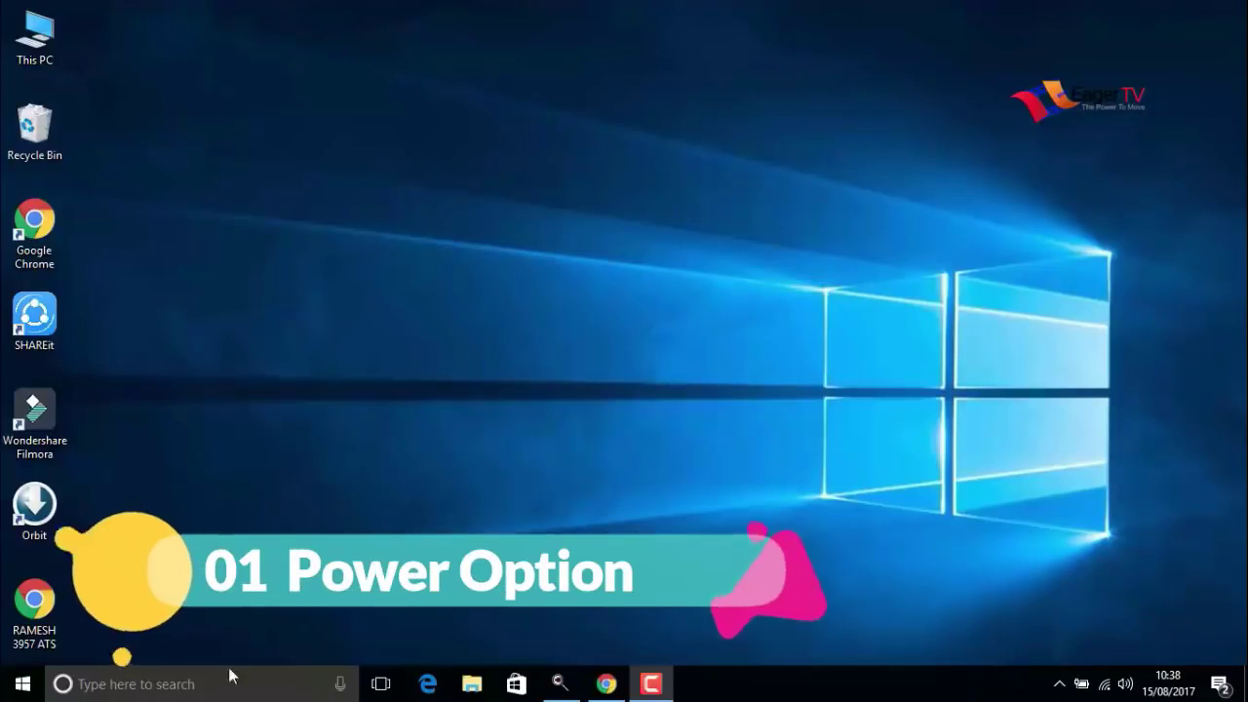
Switch the computer's power plan to High performance in Power Options, then close the window.
{"action": "left_click", "coordinate": [19, 685]}
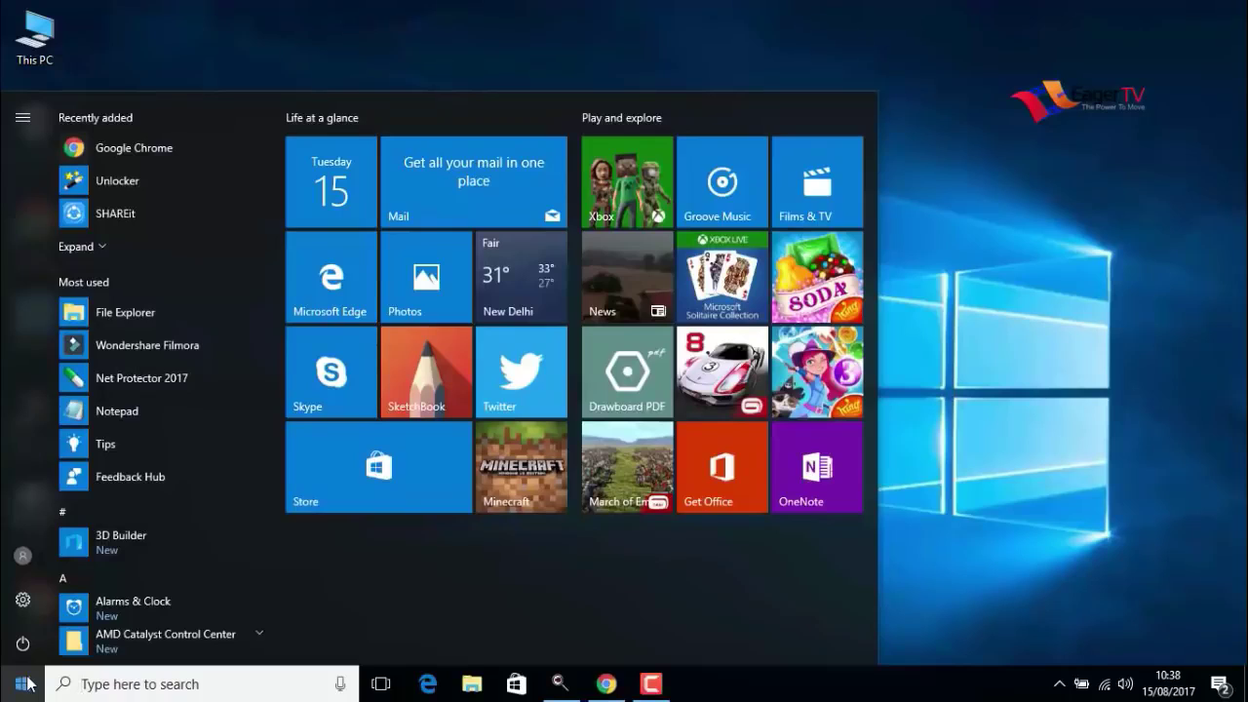
{"action": "type", "text": "power"}
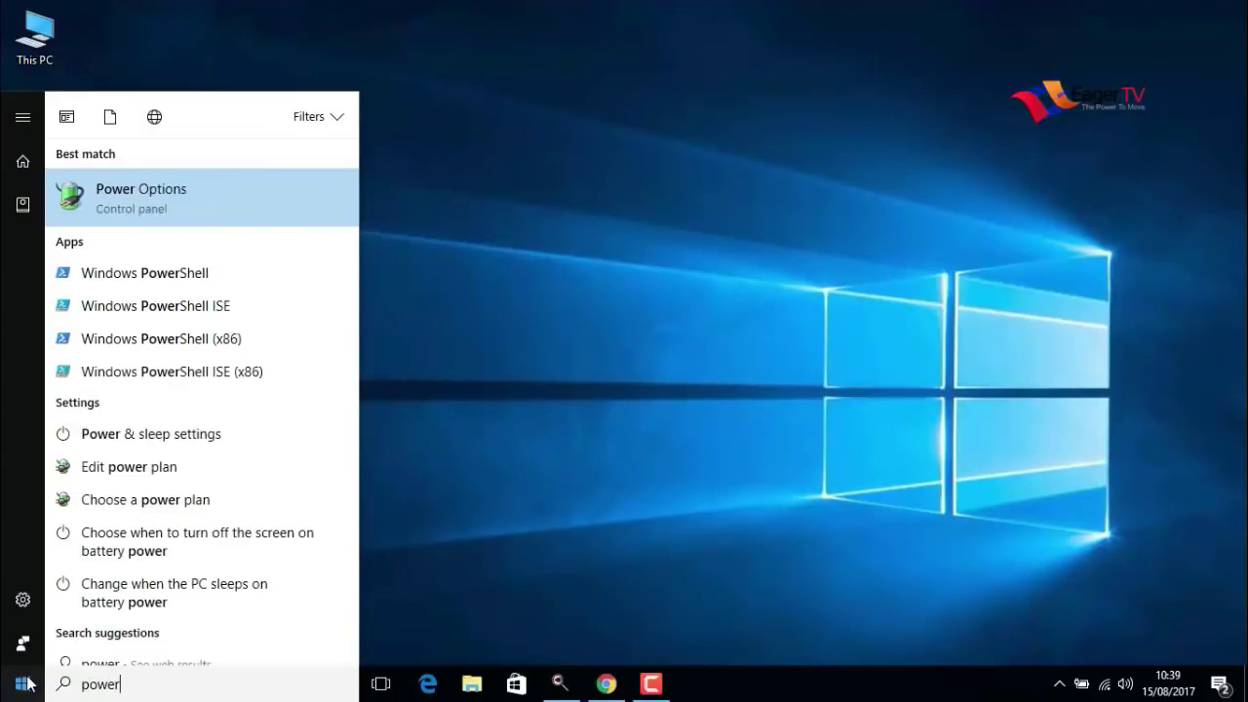
{"action": "left_click", "coordinate": [139, 202]}
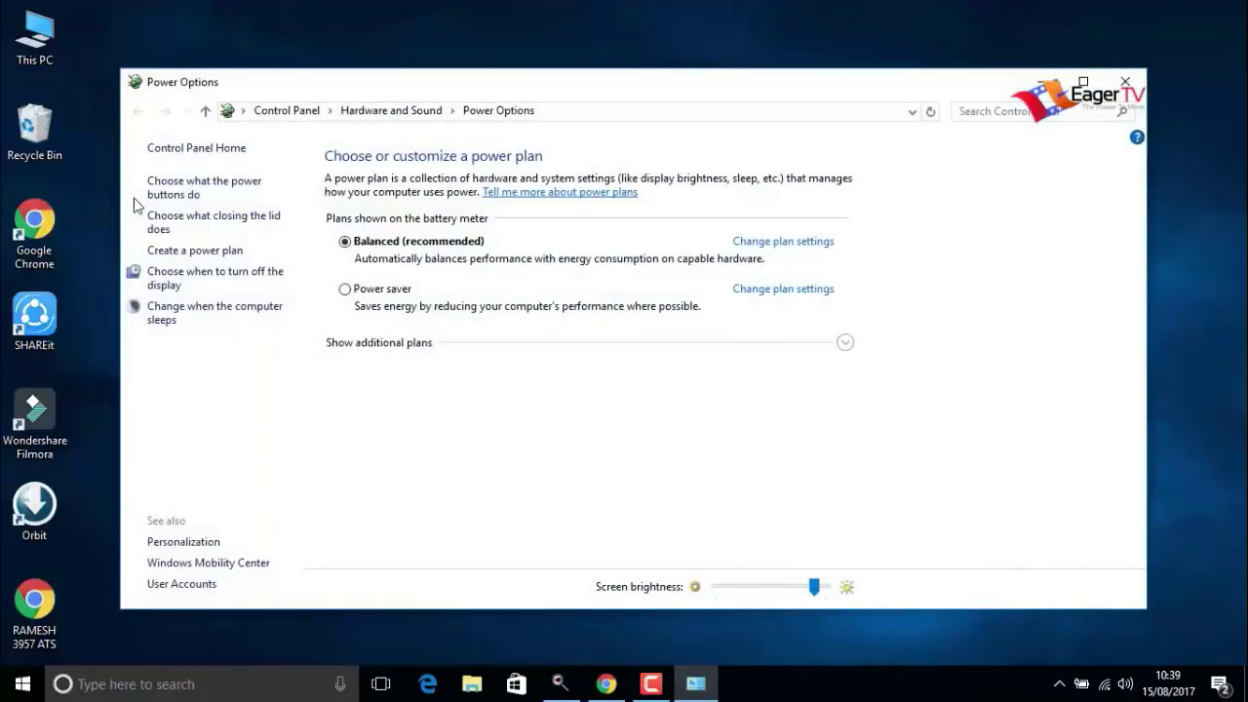
{"action": "left_click", "coordinate": [840, 348]}
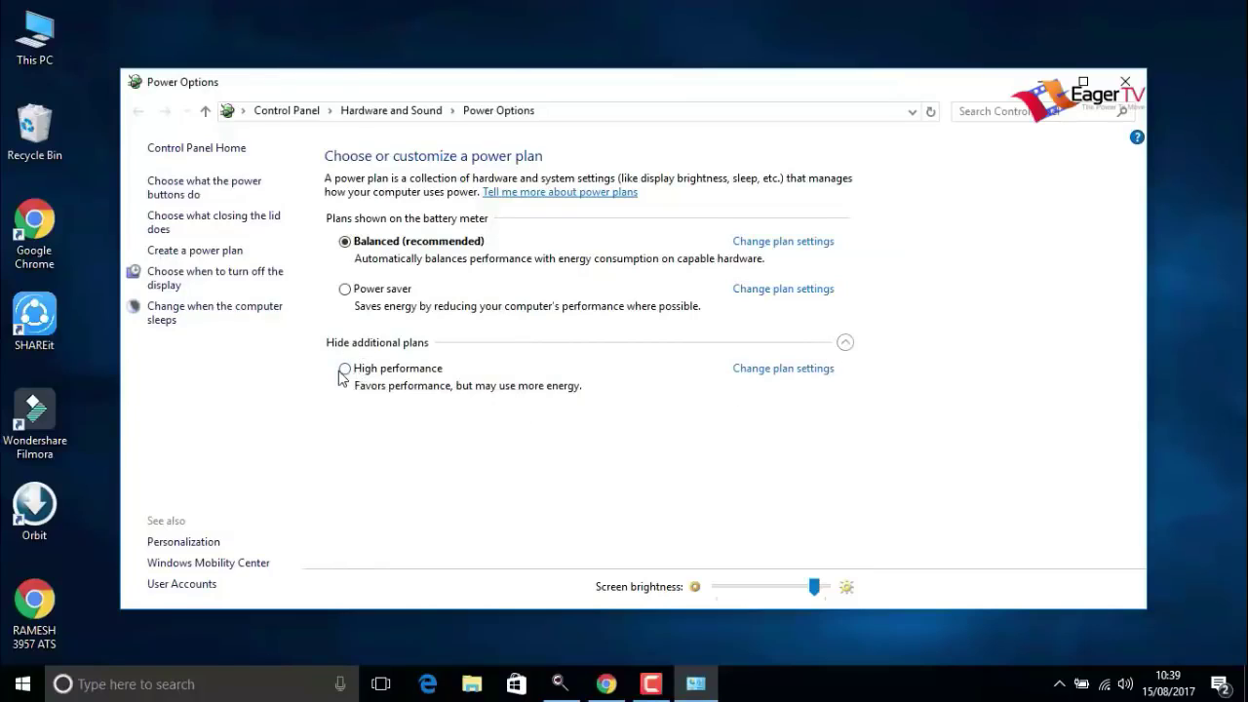
{"action": "left_click", "coordinate": [344, 369]}
{"action": "left_click", "coordinate": [1131, 85]}
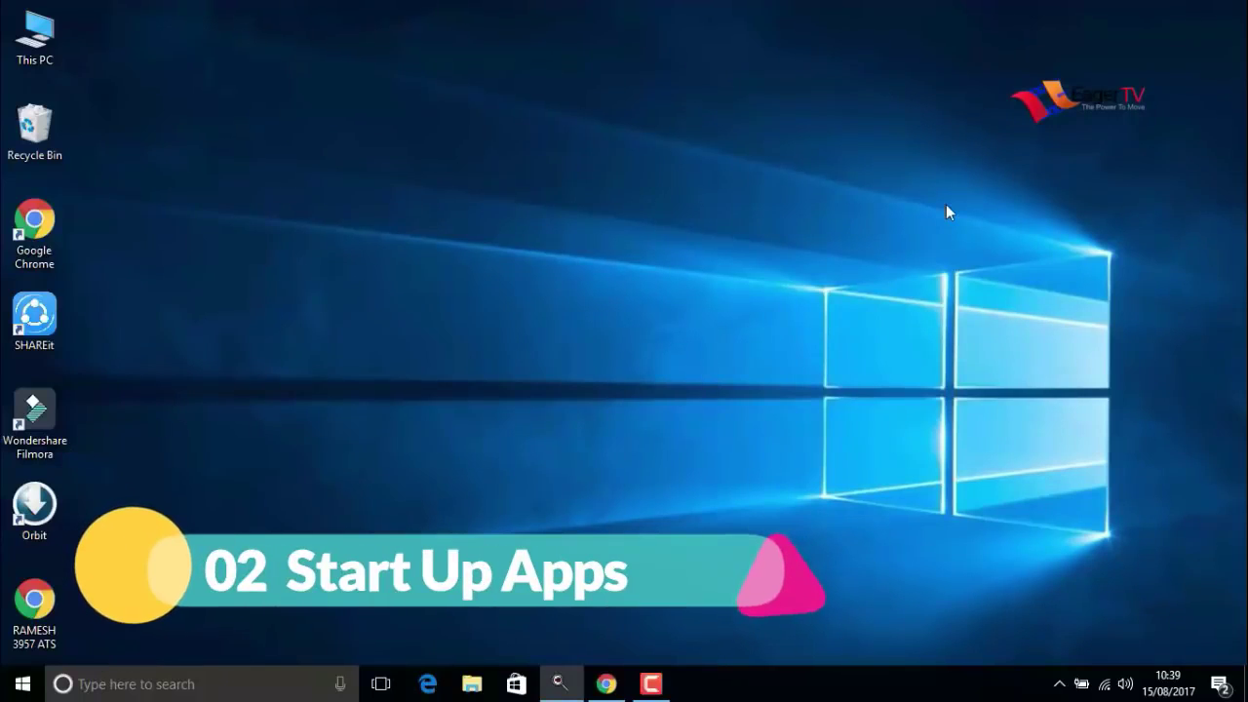
Disable Orbit Downloader as a startup app in Task Manager.
{"action": "right_click", "coordinate": [870, 693]}
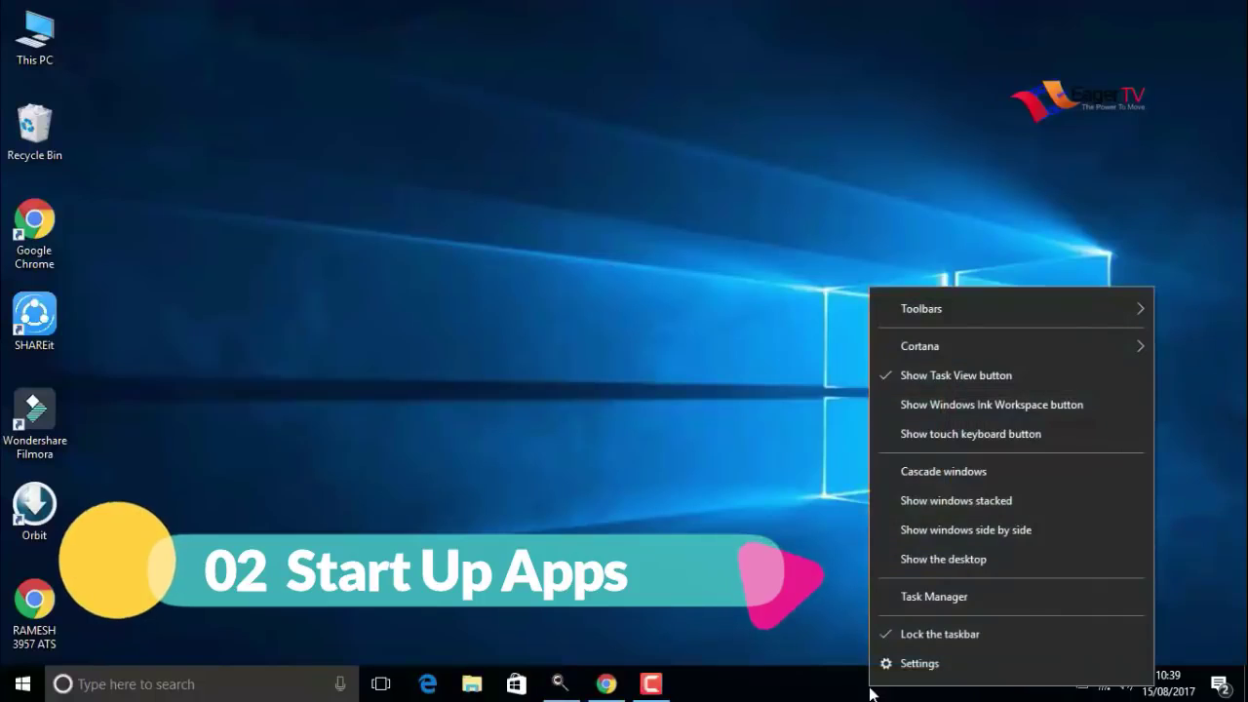
{"action": "left_click", "coordinate": [903, 596]}
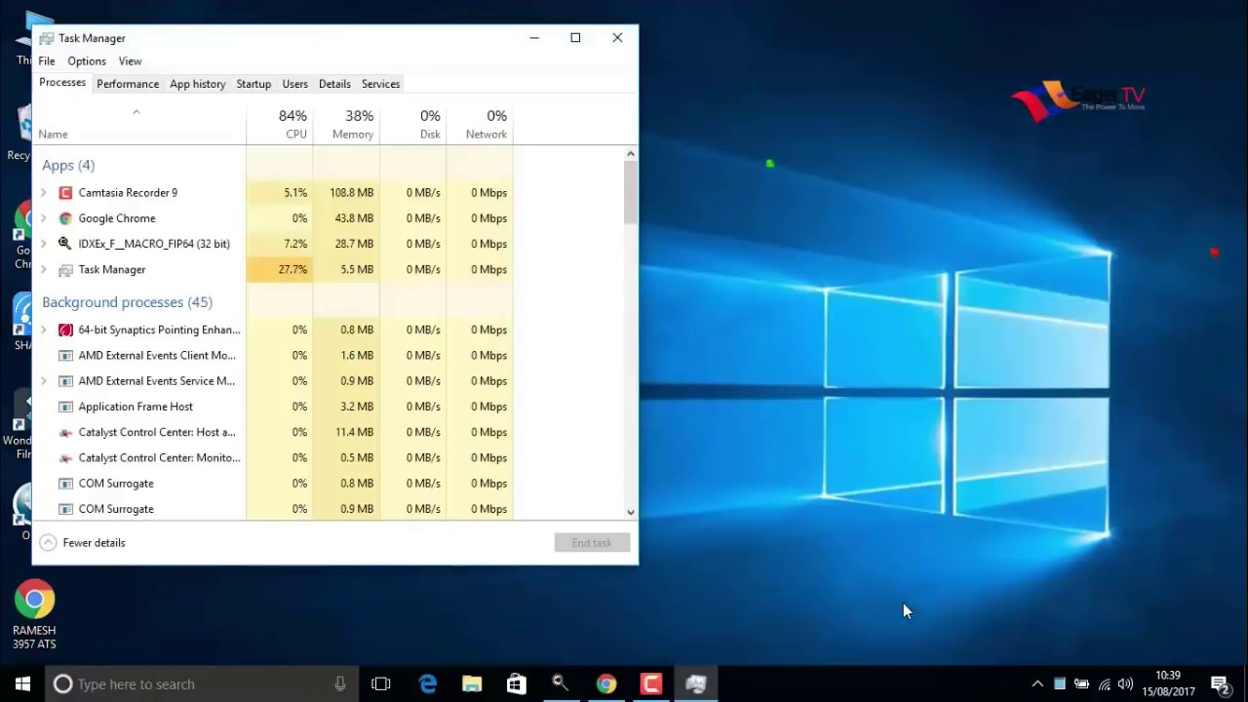
{"action": "left_click", "coordinate": [252, 84]}
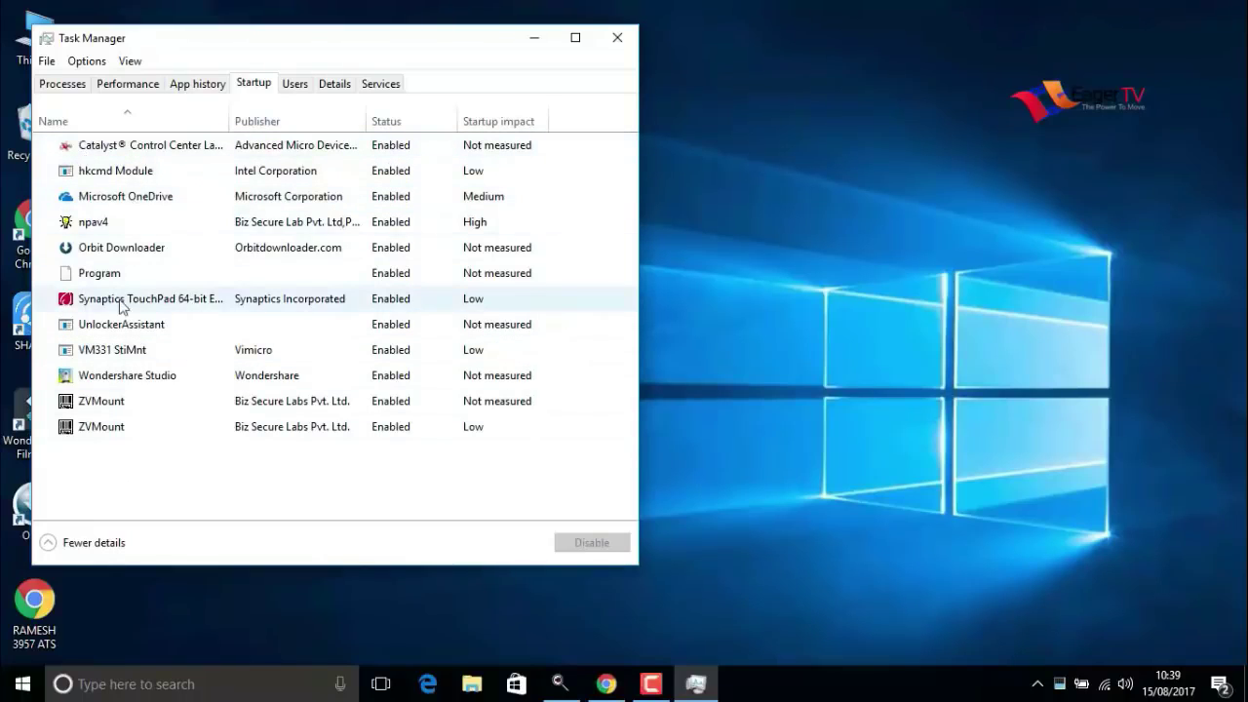
{"action": "left_click", "coordinate": [137, 252]}
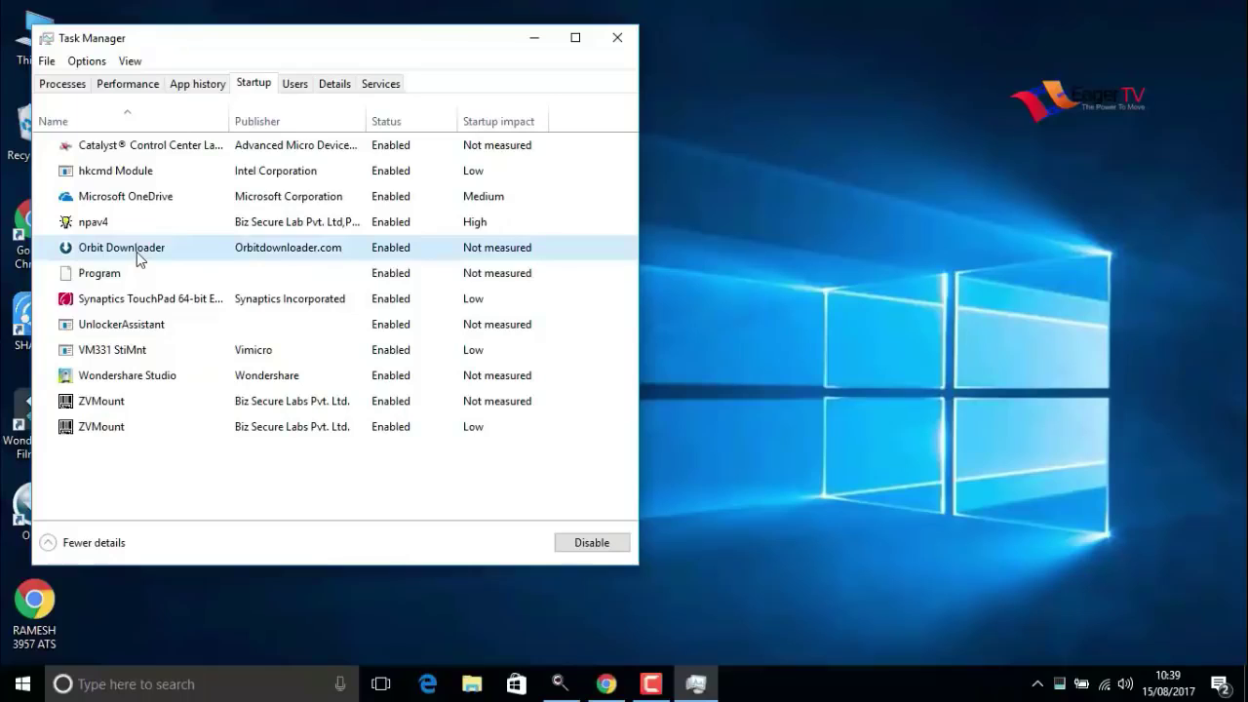
{"action": "left_click", "coordinate": [593, 546]}
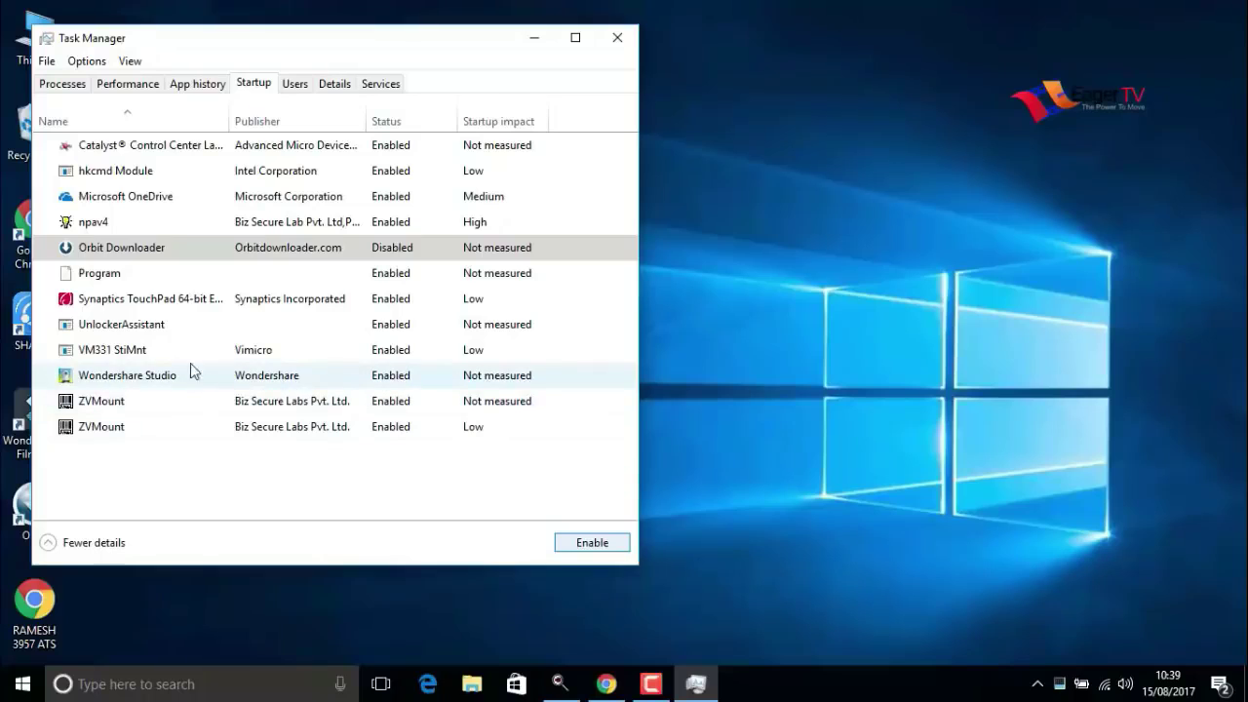
Disable Wondershare Studio at startup and close Task Manager.
{"action": "left_click", "coordinate": [119, 434]}
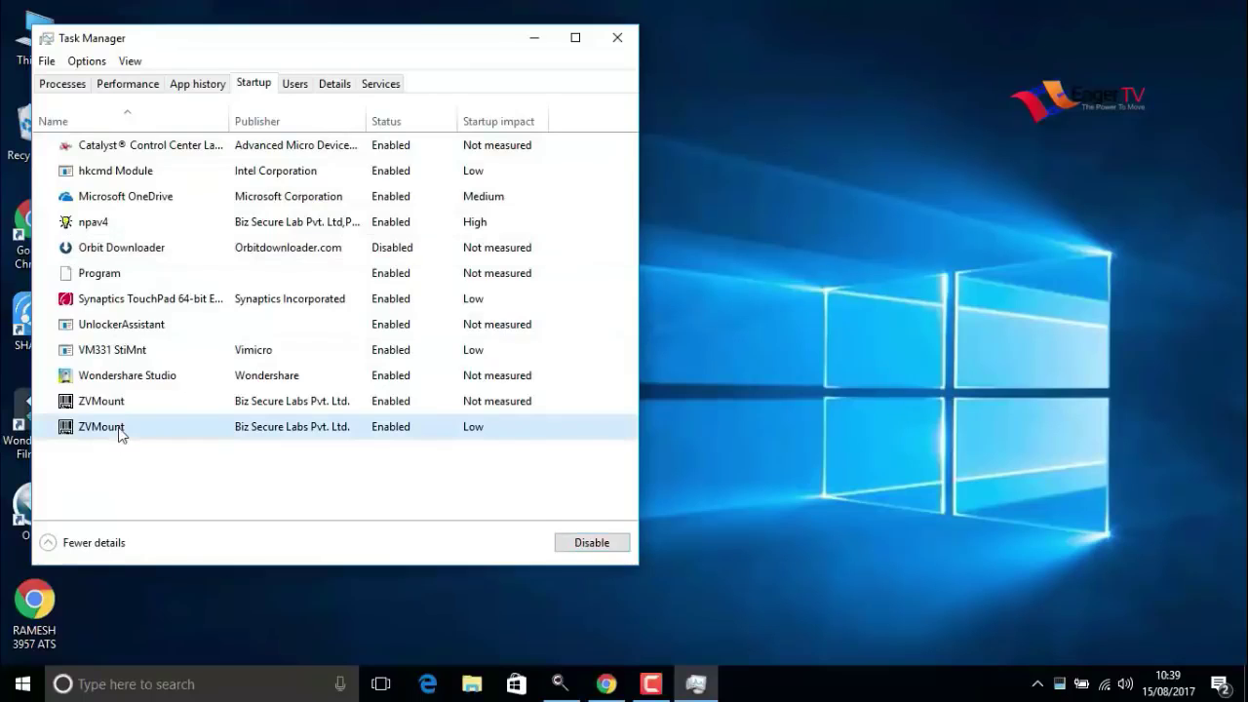
{"action": "left_click", "coordinate": [123, 410]}
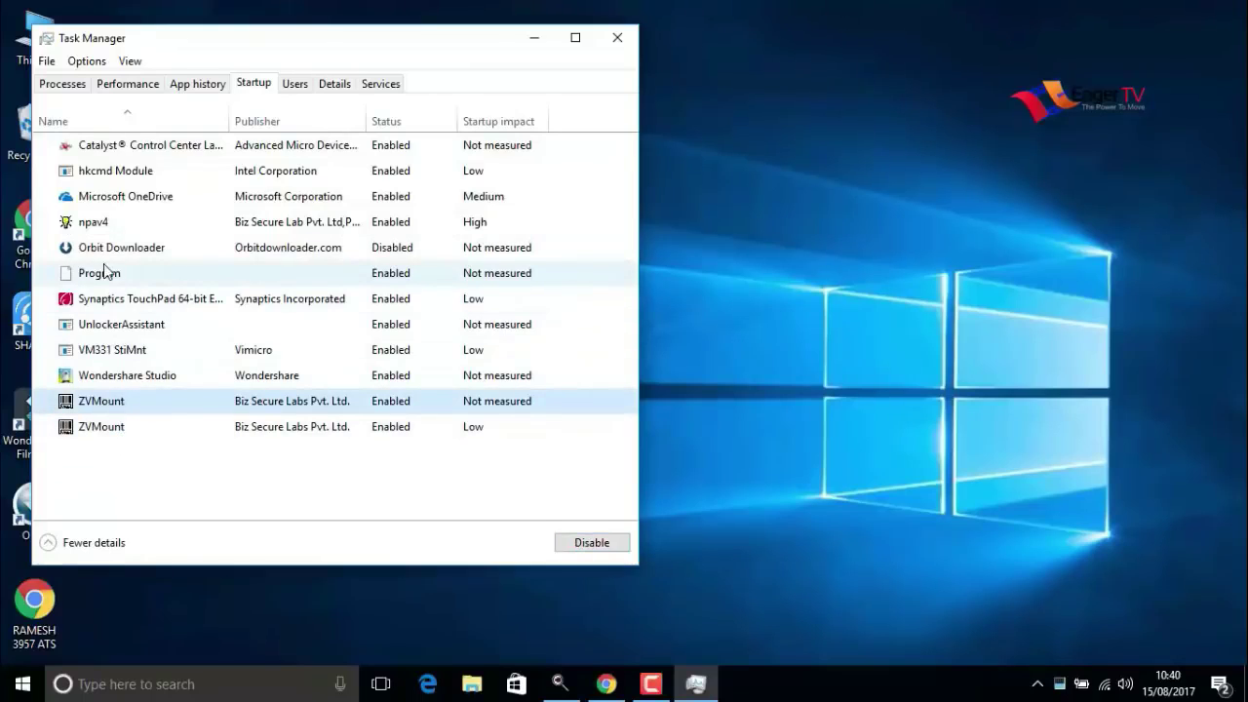
{"action": "left_click", "coordinate": [100, 199]}
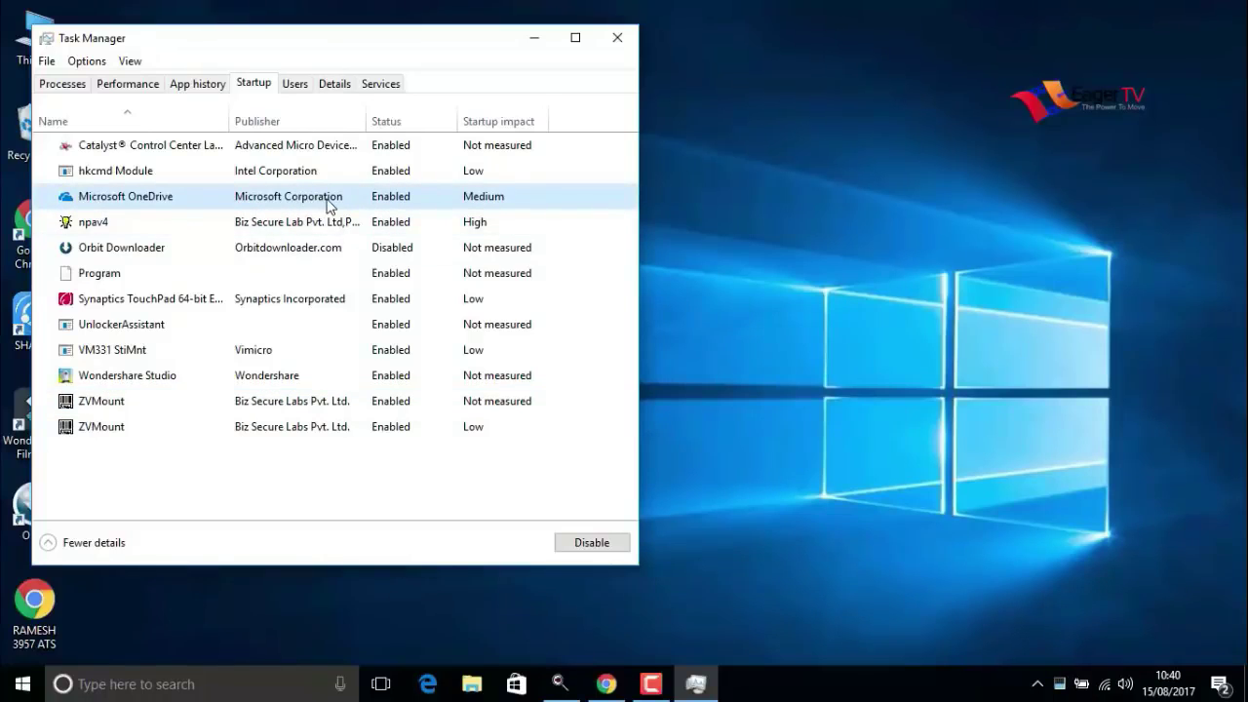
{"action": "left_click", "coordinate": [268, 383]}
{"action": "left_click", "coordinate": [588, 550]}
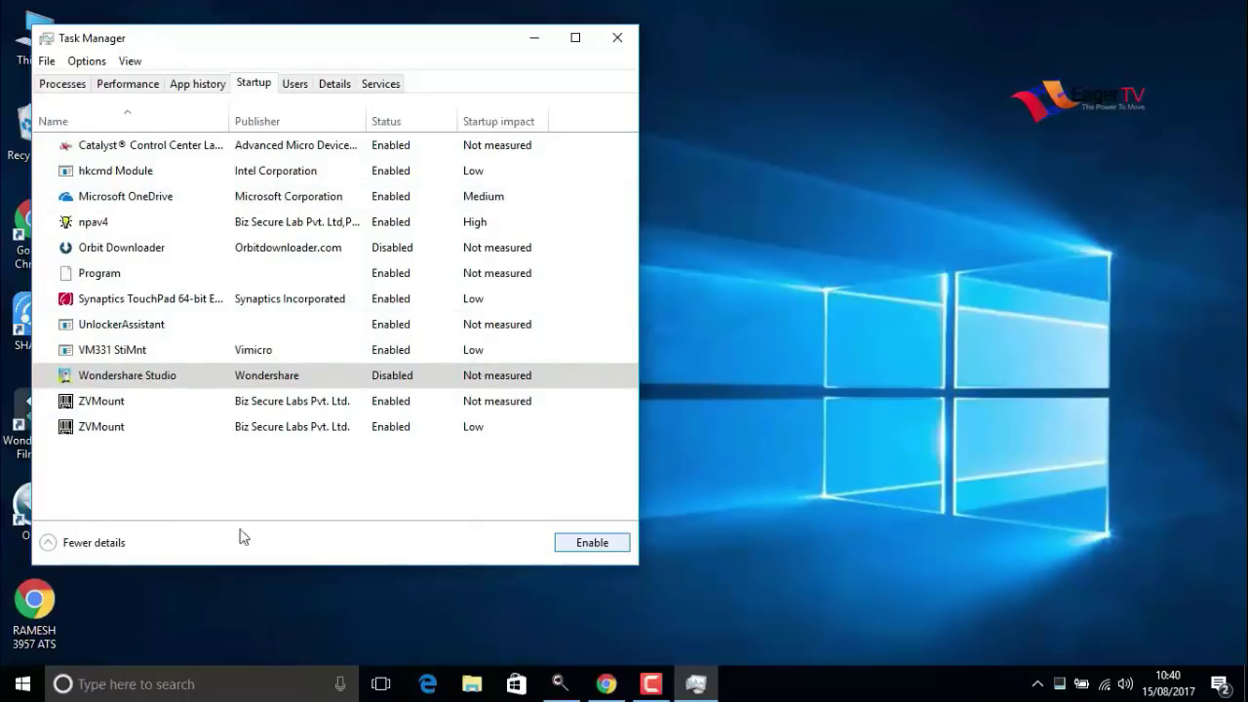
{"action": "left_click", "coordinate": [618, 37]}
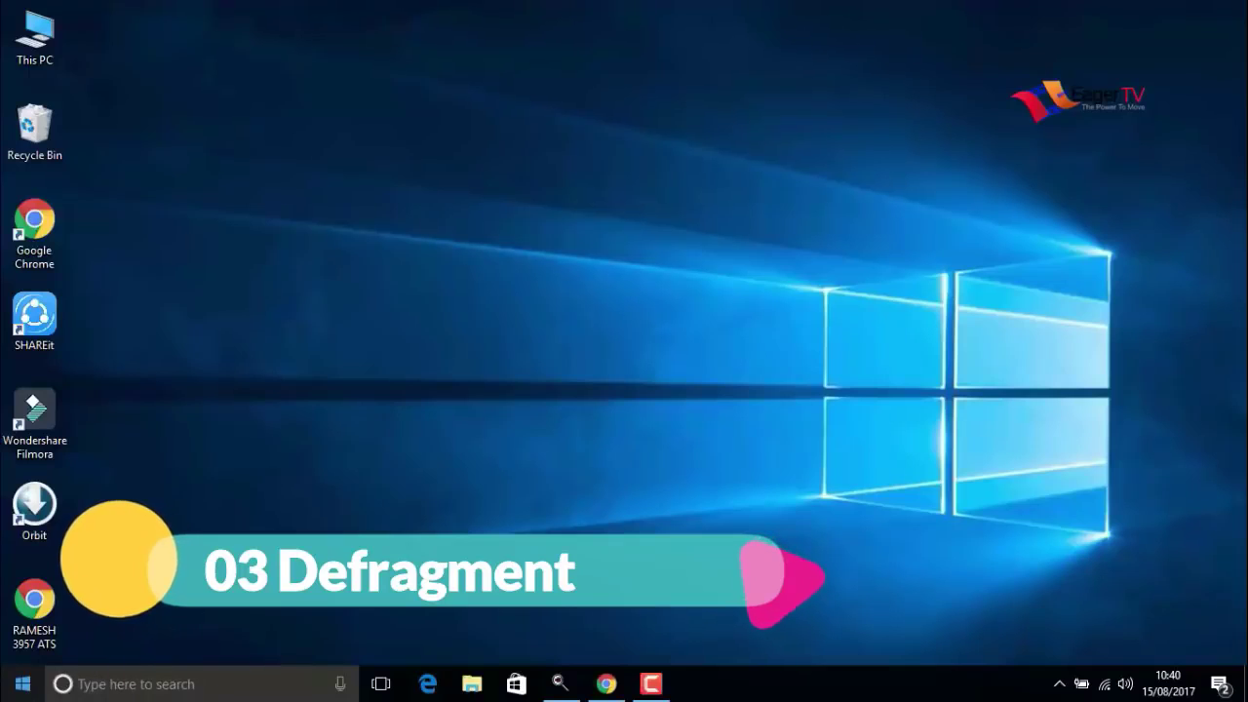
Start optimizing drive C: with Defragment and Optimize Drives, then close the tool.
{"action": "left_click", "coordinate": [23, 683]}
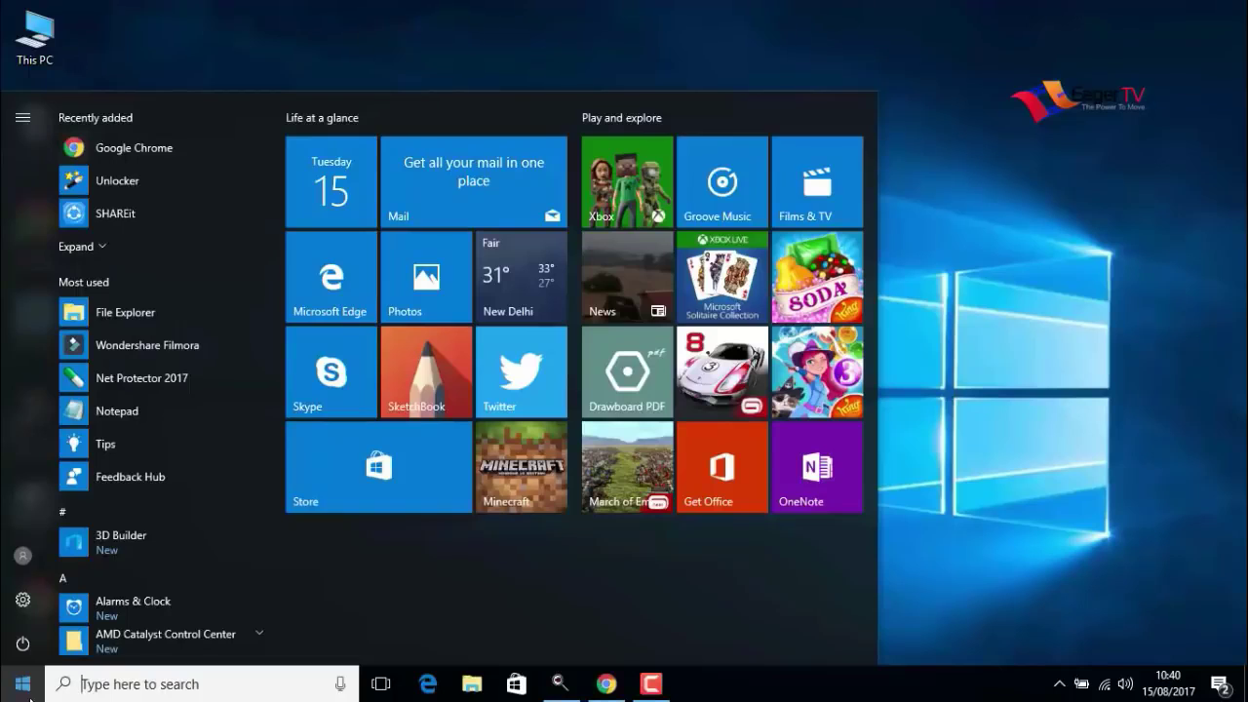
{"action": "type", "text": "defr"}
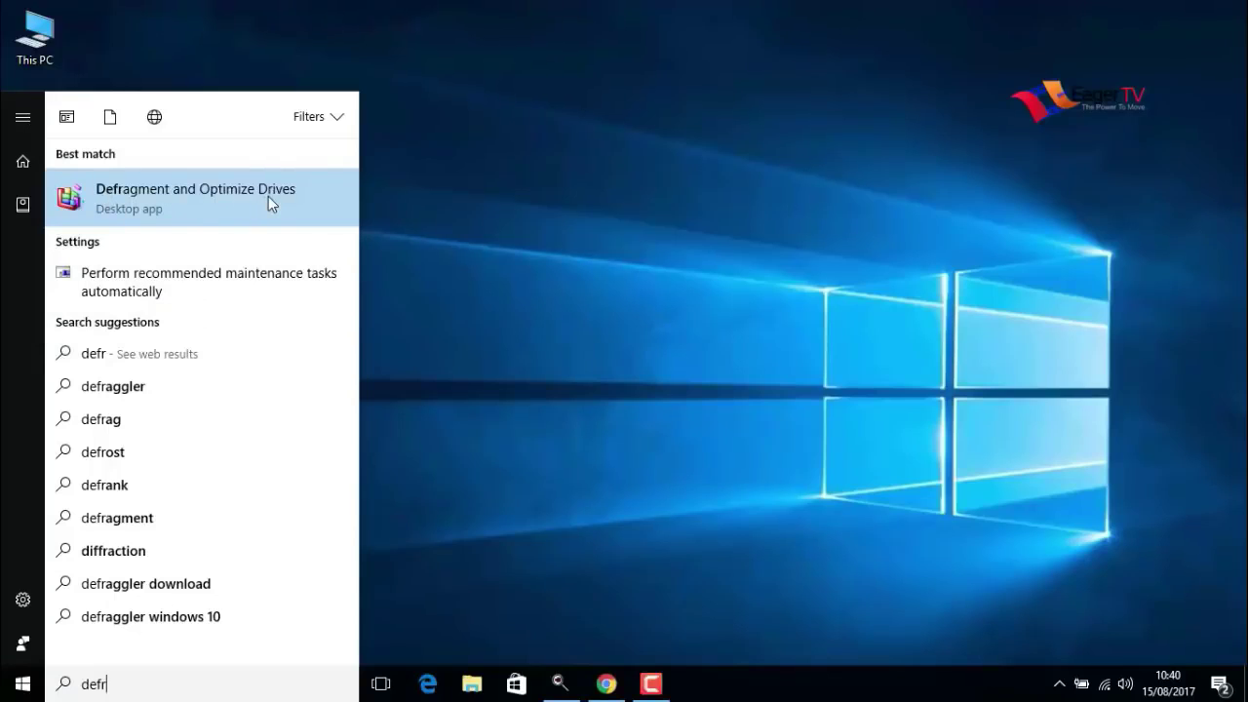
{"action": "left_click", "coordinate": [204, 198]}
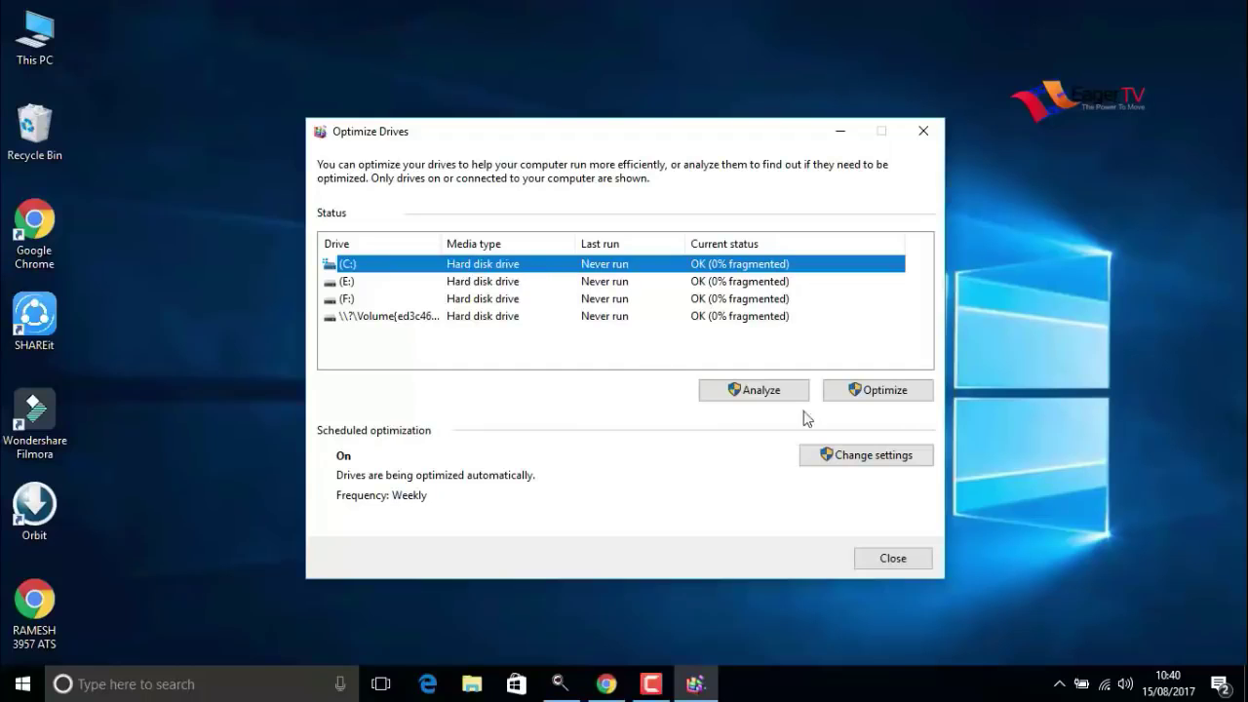
{"action": "left_click", "coordinate": [868, 398]}
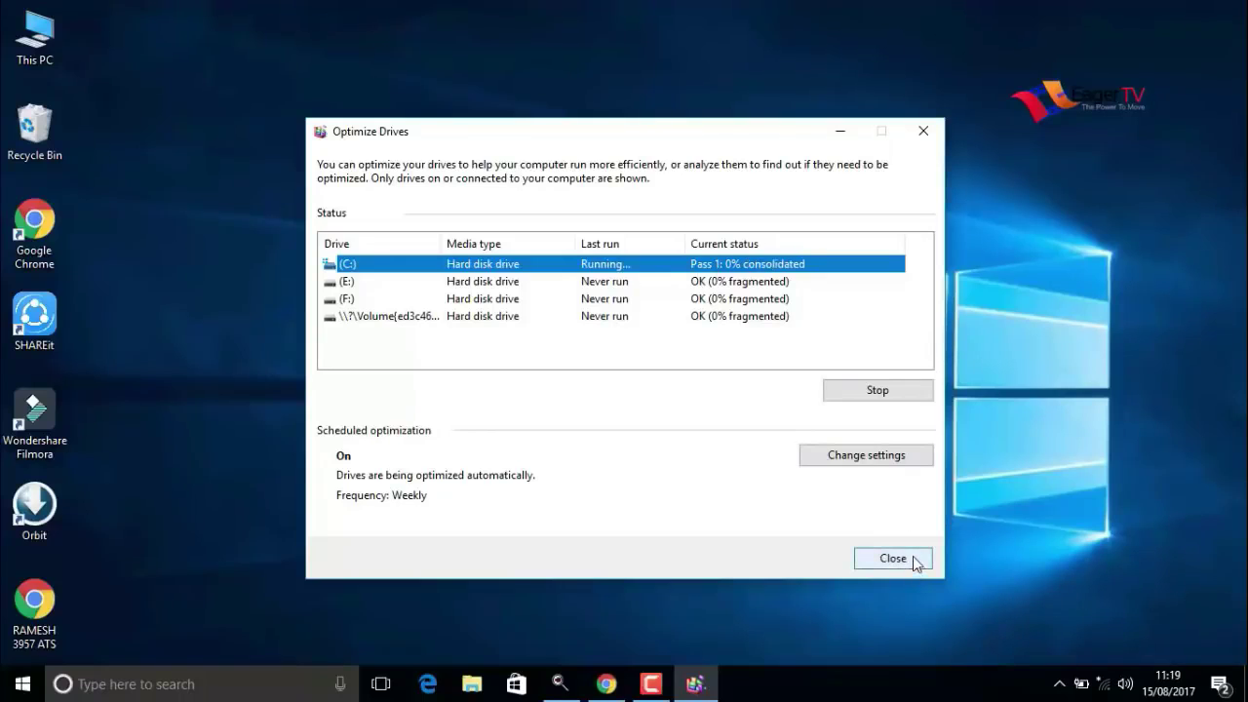
{"action": "left_click", "coordinate": [893, 559]}
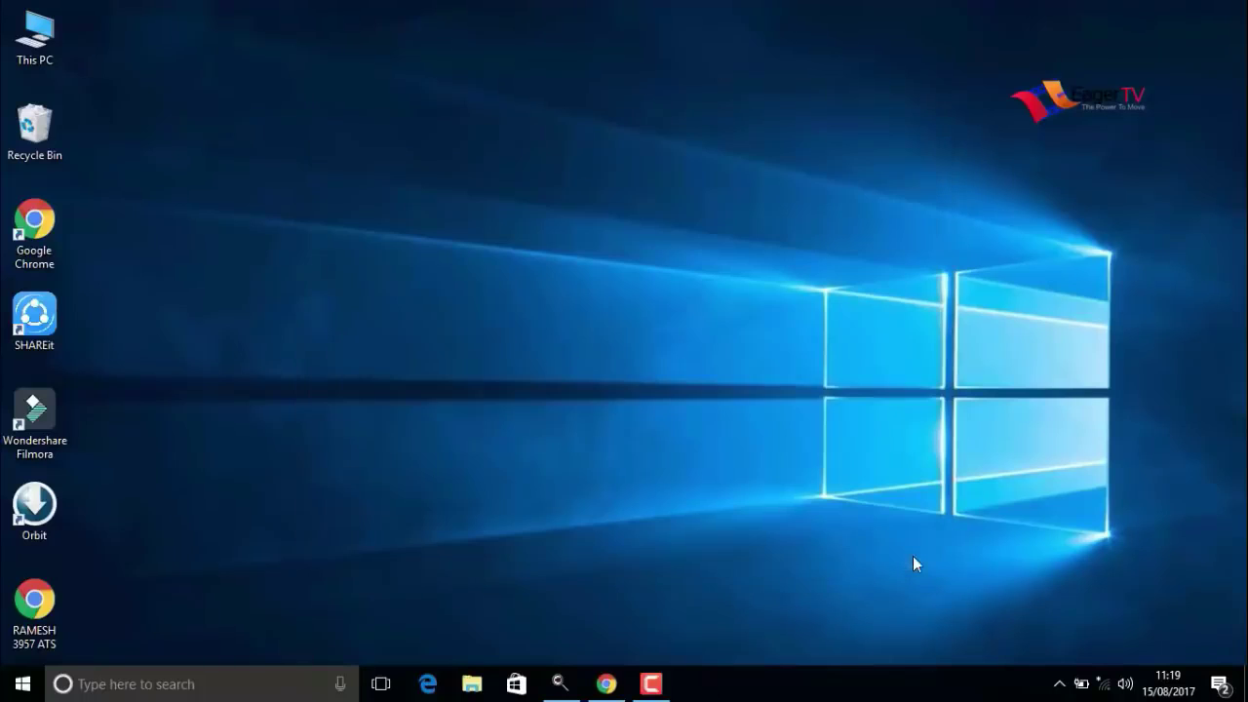
Launch Disk Cleanup for Local Disk (C:) from the drive's properties.
{"action": "double_click", "coordinate": [36, 49]}
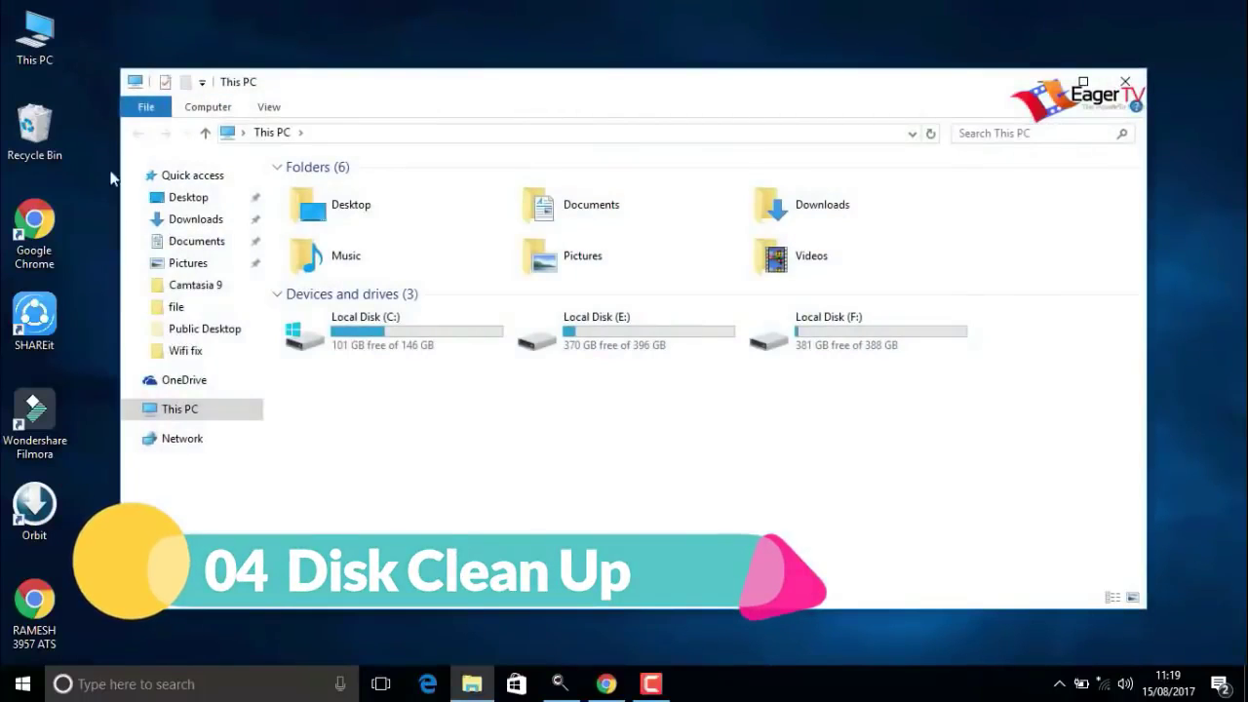
{"action": "right_click", "coordinate": [395, 351]}
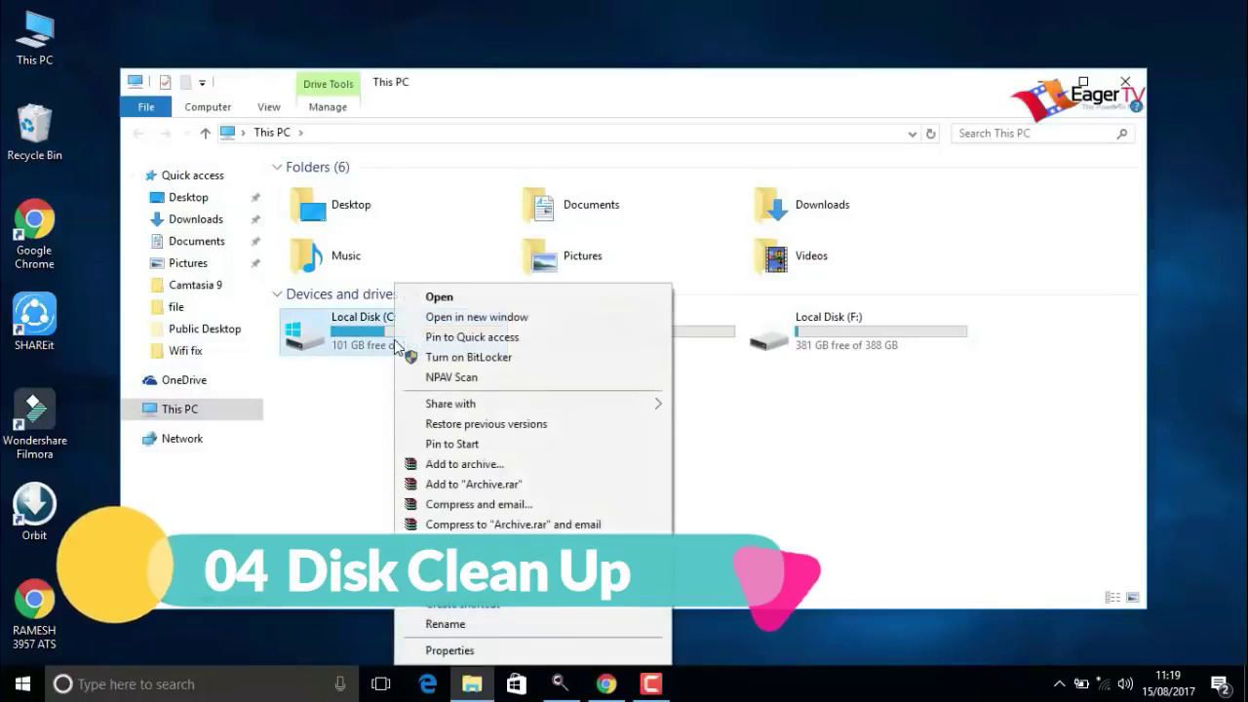
{"action": "left_click", "coordinate": [455, 649]}
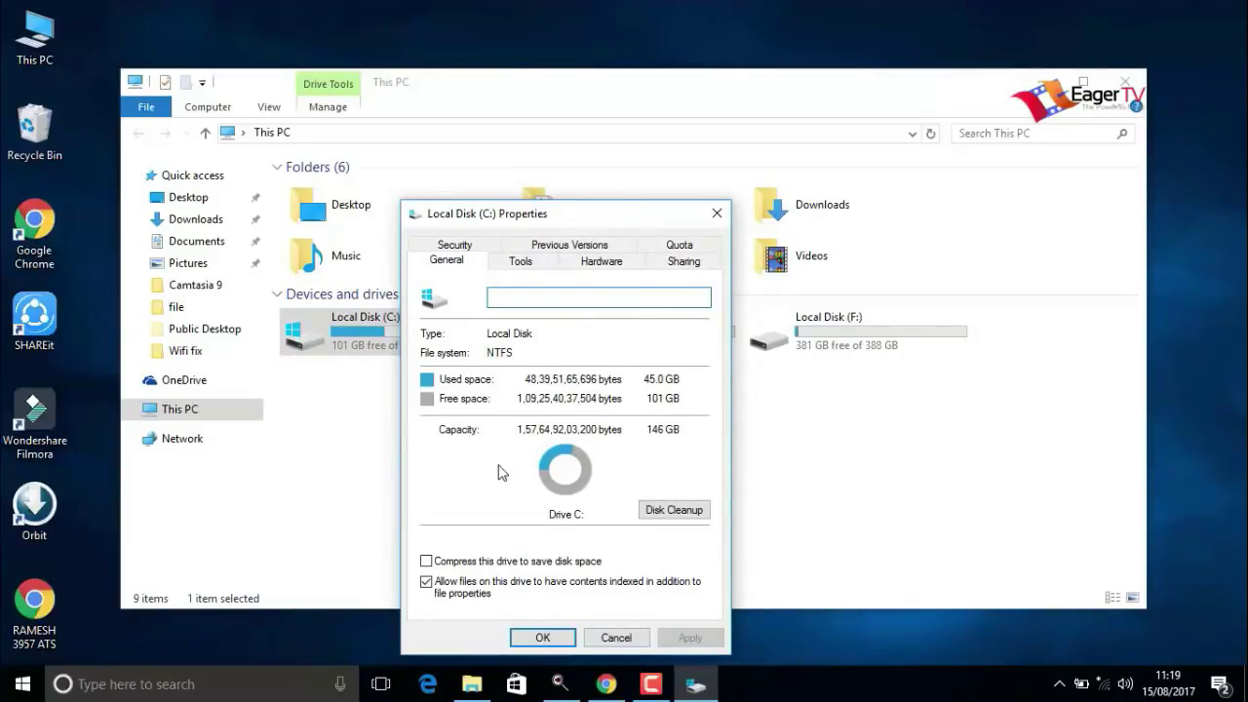
{"action": "left_click", "coordinate": [663, 511]}
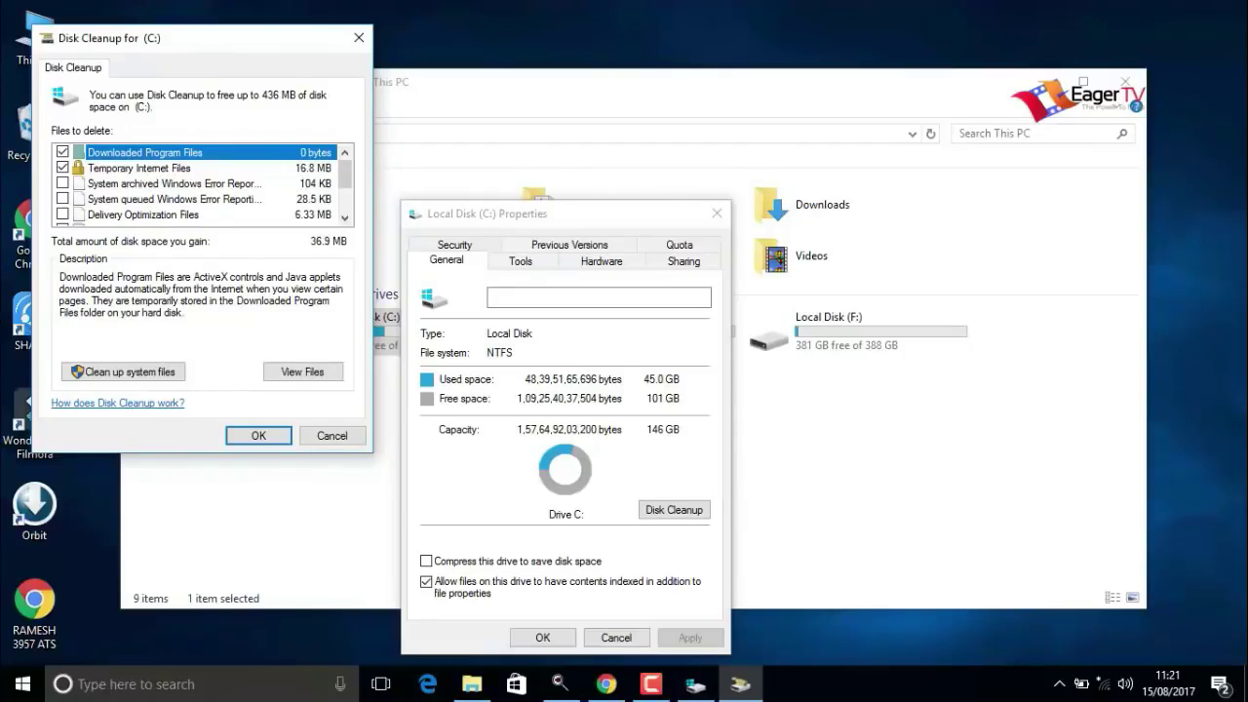
Extend the cleanup to system files, permanently delete the preselected files, and close the drive's properties and This PC.
{"action": "left_click", "coordinate": [114, 373]}
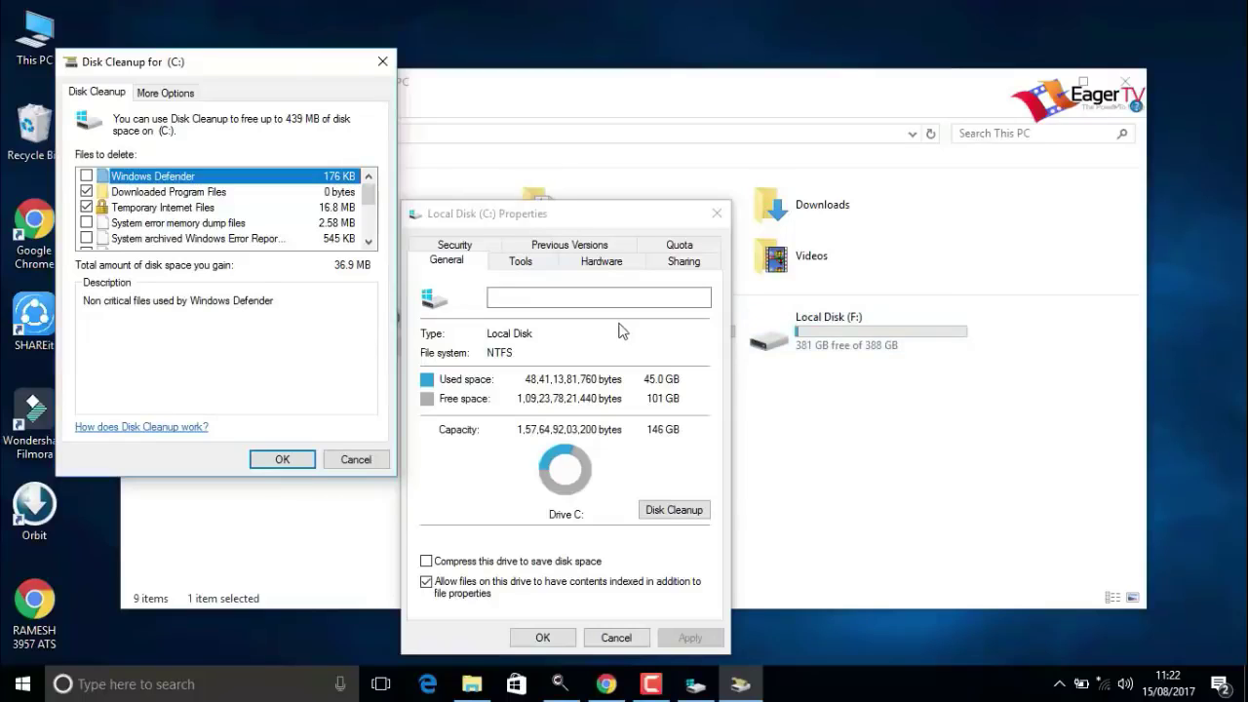
{"action": "left_click", "coordinate": [281, 460]}
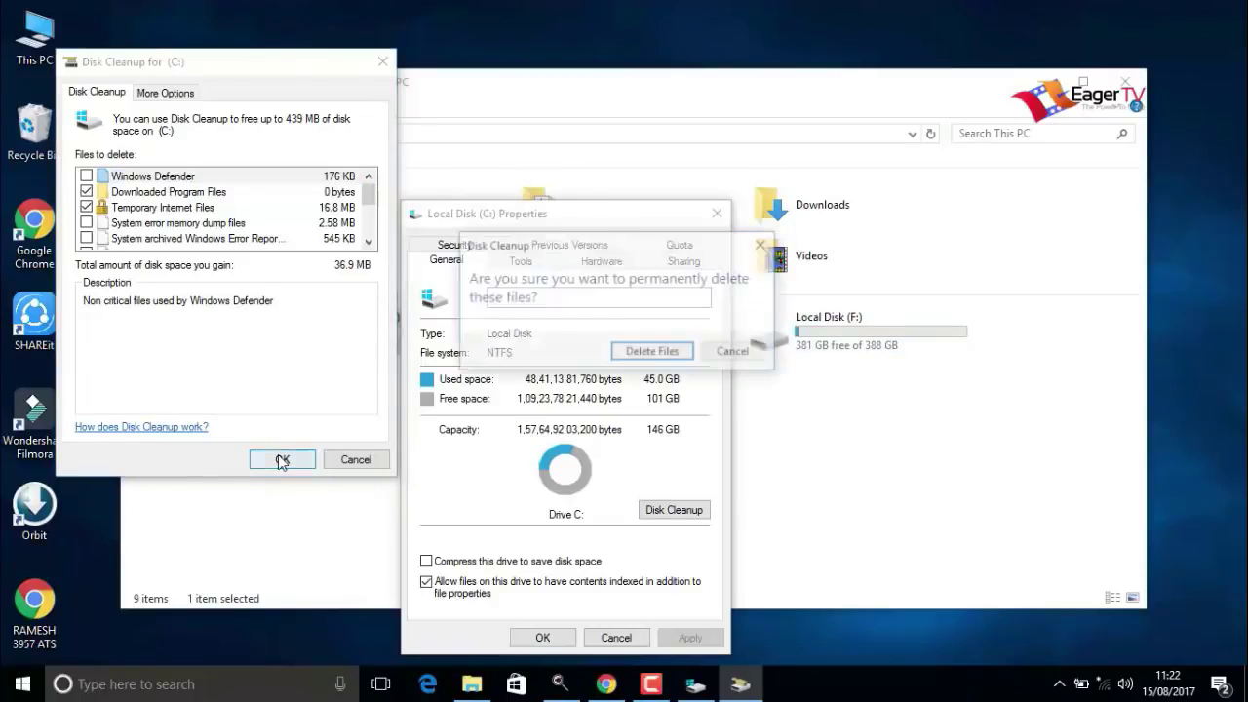
{"action": "left_click", "coordinate": [639, 357]}
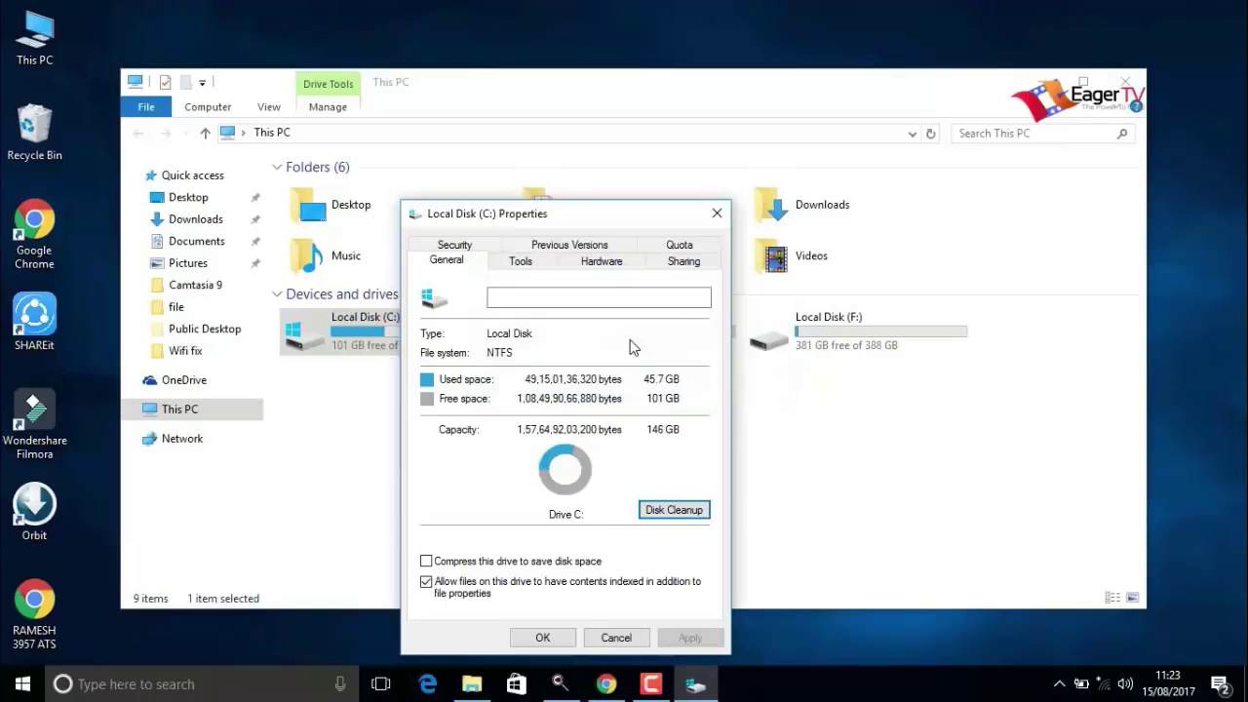
{"action": "left_click", "coordinate": [538, 638]}
{"action": "left_click", "coordinate": [1117, 77]}
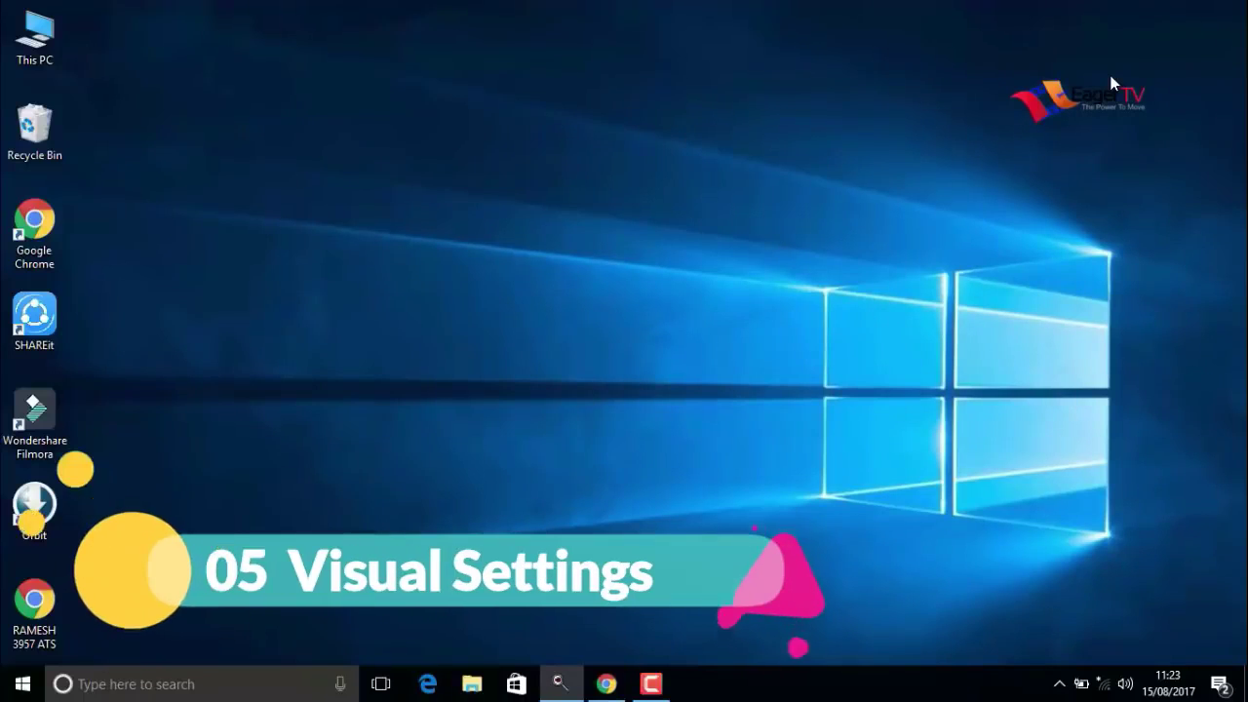
Search for "system" and open the visual effects performance options through the advanced system settings.
{"action": "left_click", "coordinate": [15, 688]}
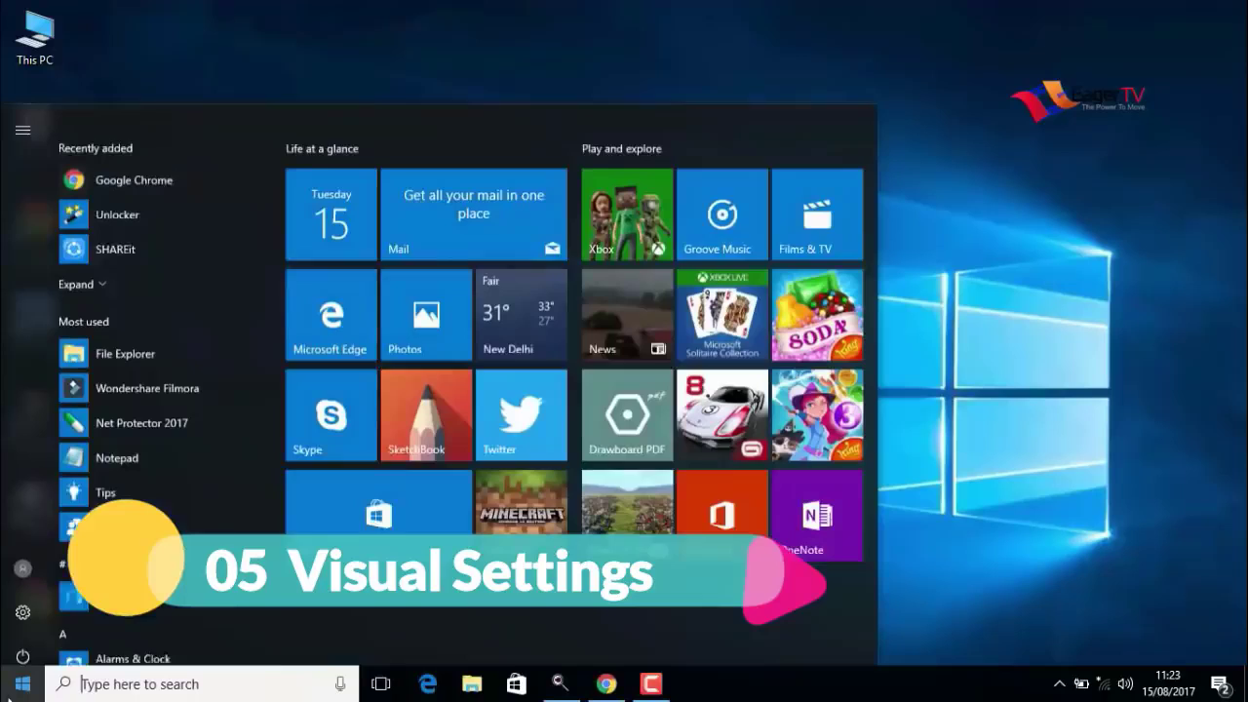
{"action": "type", "text": "s"}
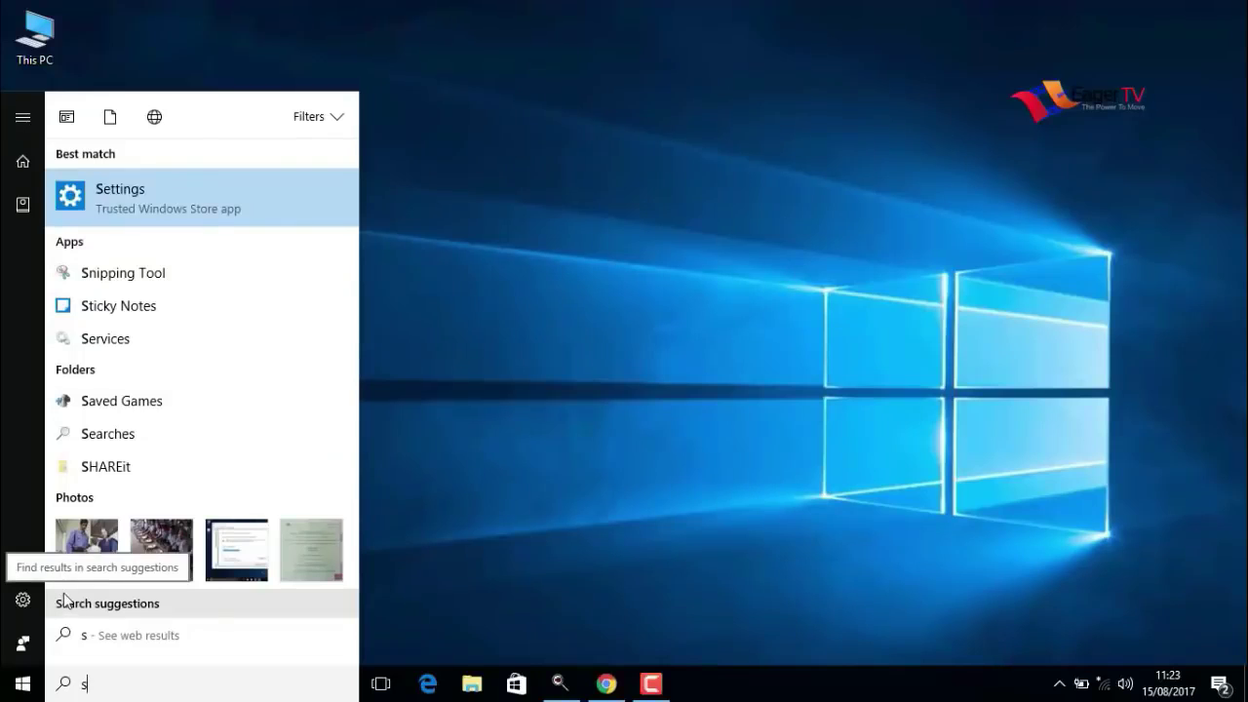
{"action": "type", "text": "yst"}
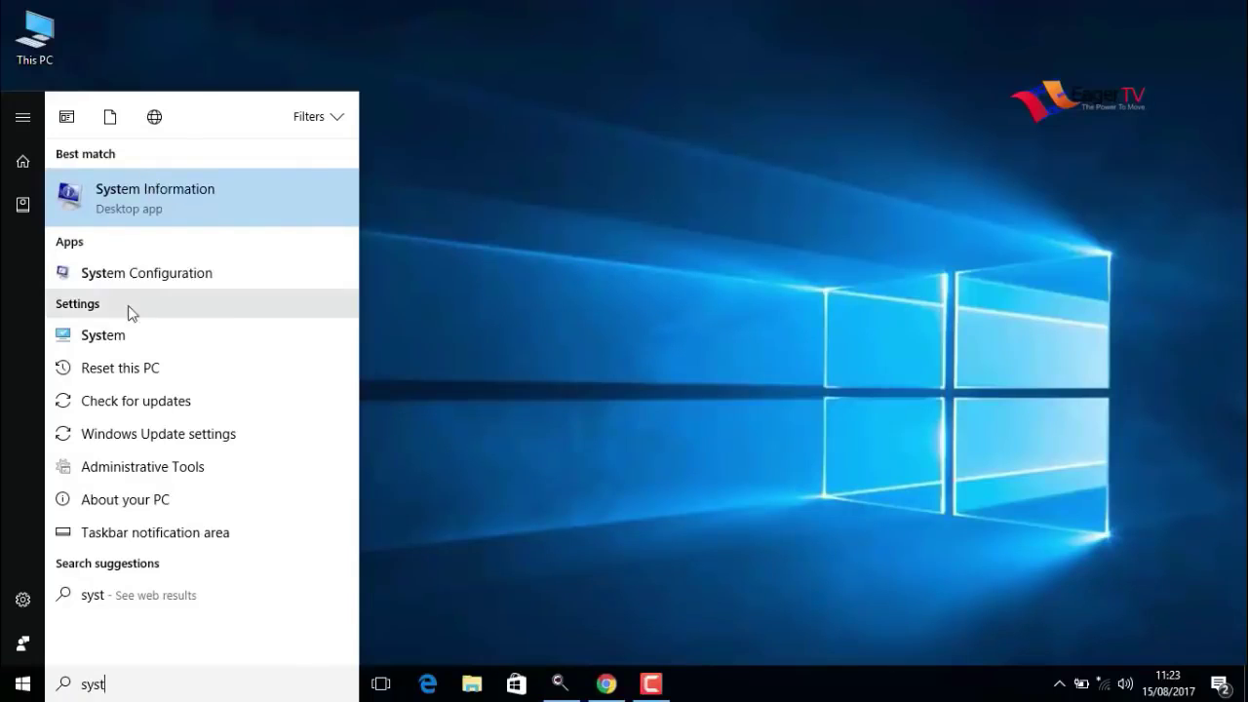
{"action": "type", "text": "em"}
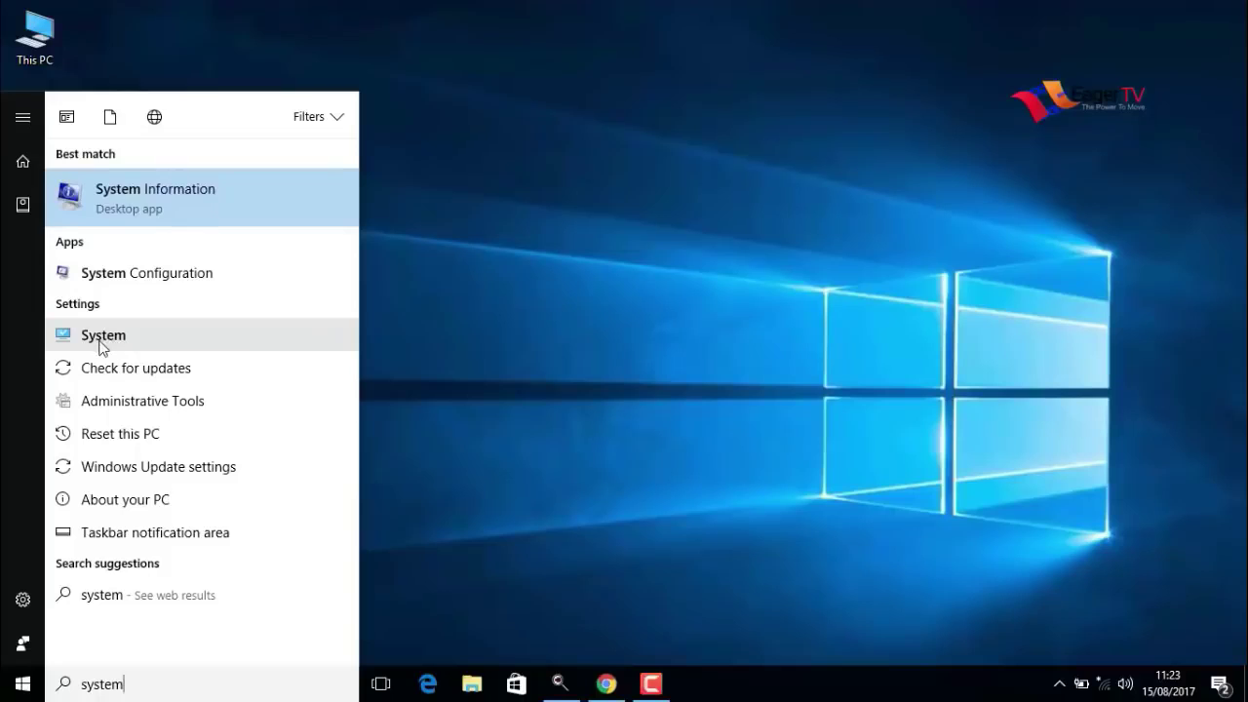
{"action": "left_click", "coordinate": [105, 338]}
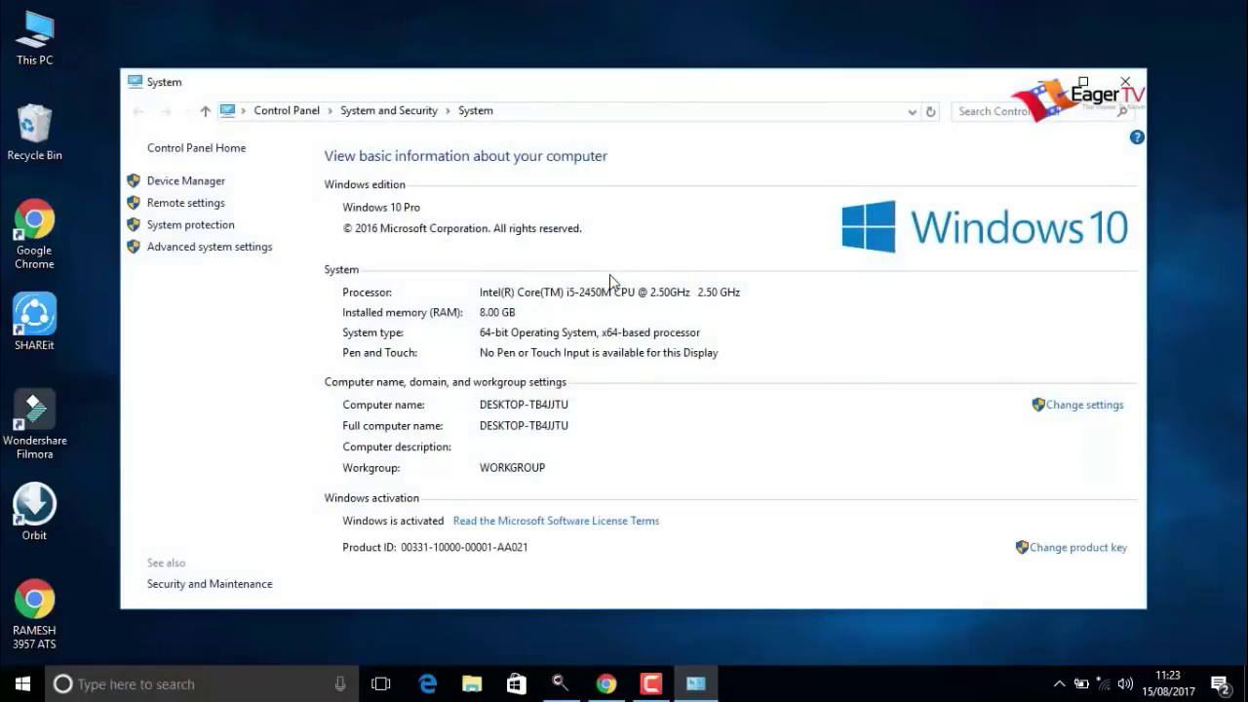
{"action": "left_click", "coordinate": [195, 255]}
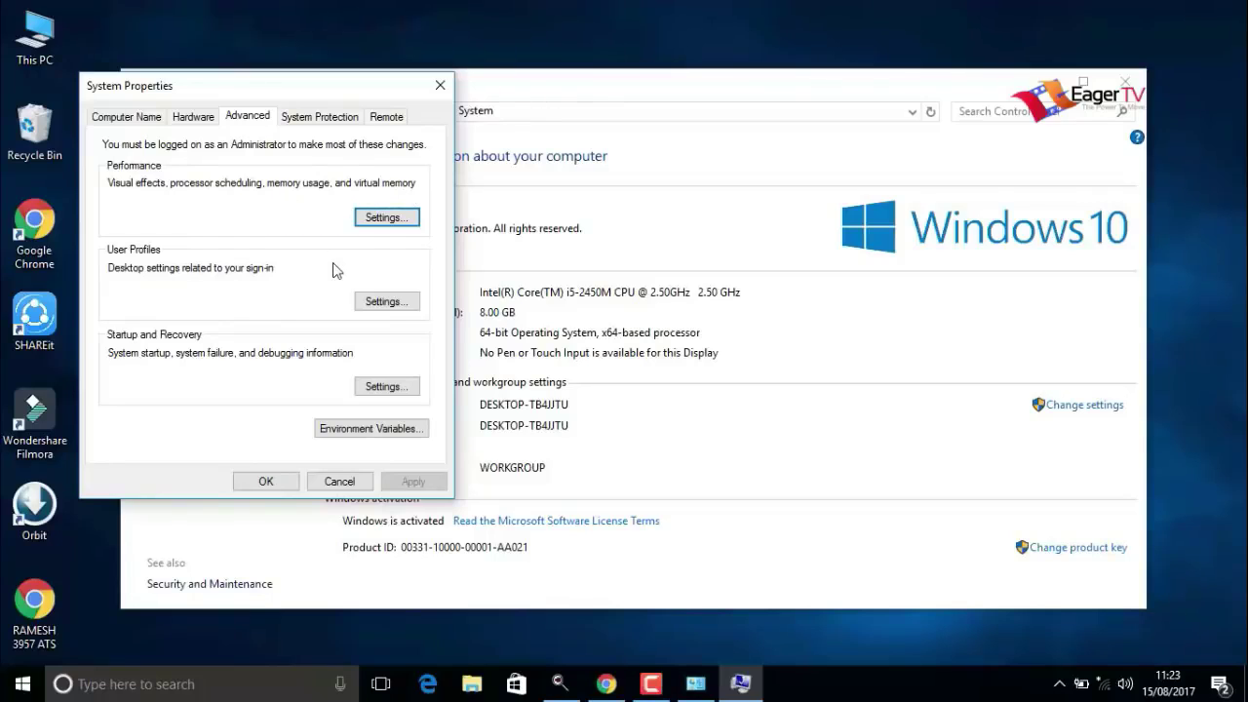
{"action": "left_click", "coordinate": [389, 221]}
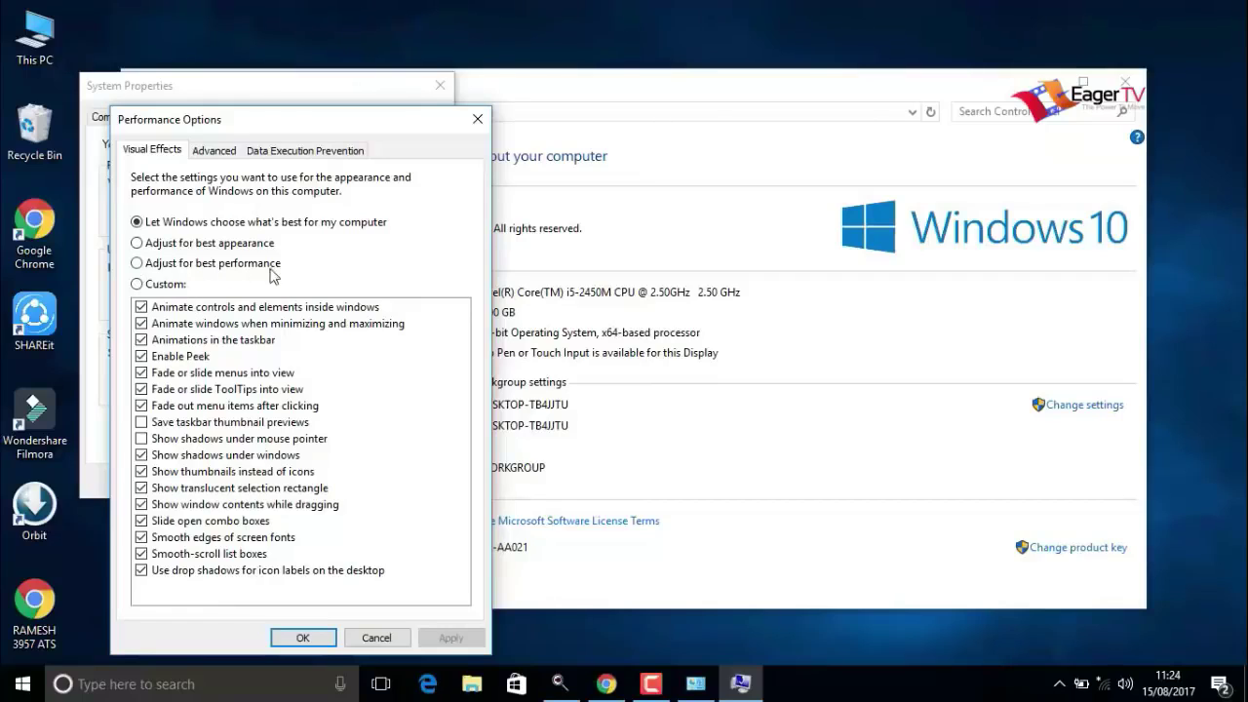
Adjust visual effects for best performance, keeping only shadows under the mouse pointer, then apply and close the system windows.
{"action": "left_click", "coordinate": [138, 264]}
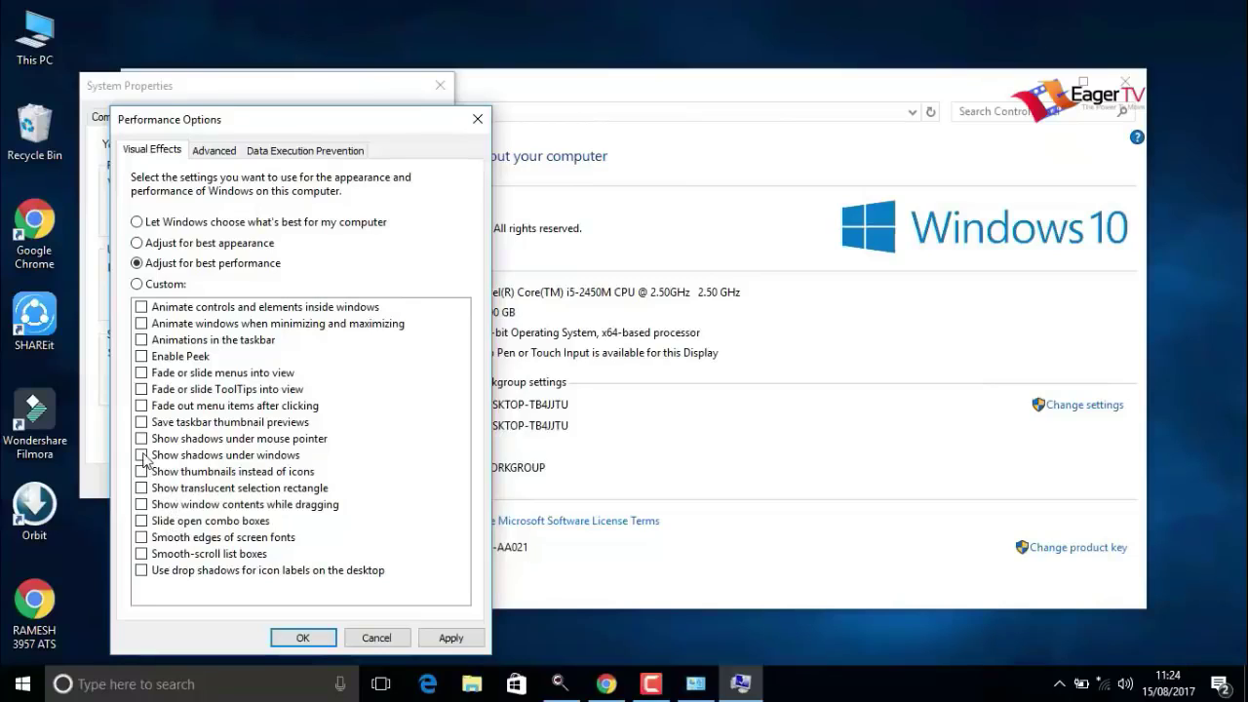
{"action": "left_click", "coordinate": [142, 439]}
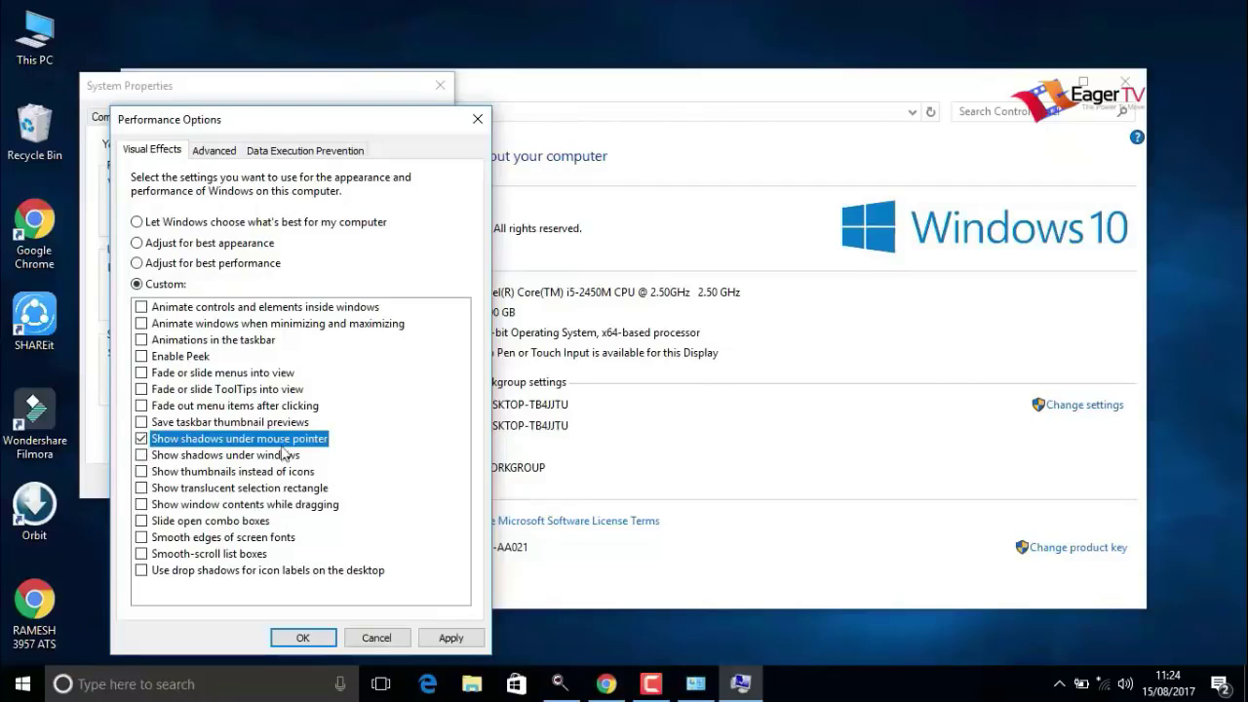
{"action": "left_click", "coordinate": [445, 638]}
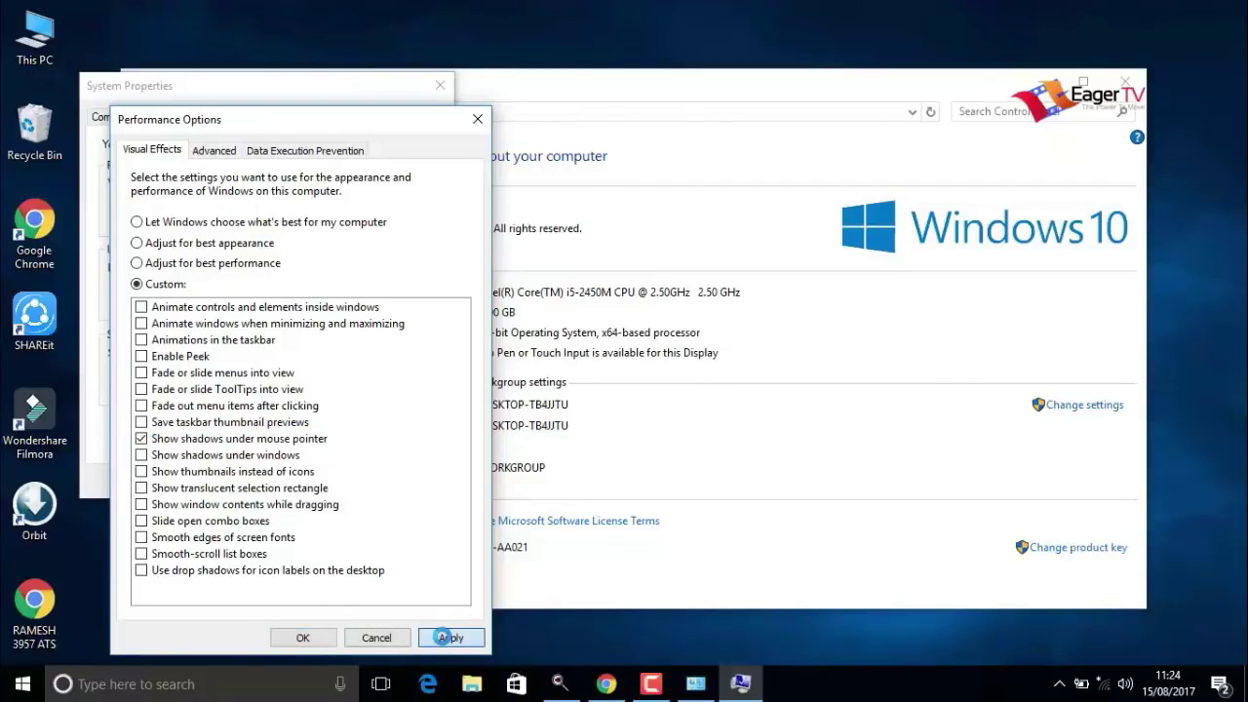
{"action": "left_click", "coordinate": [304, 638]}
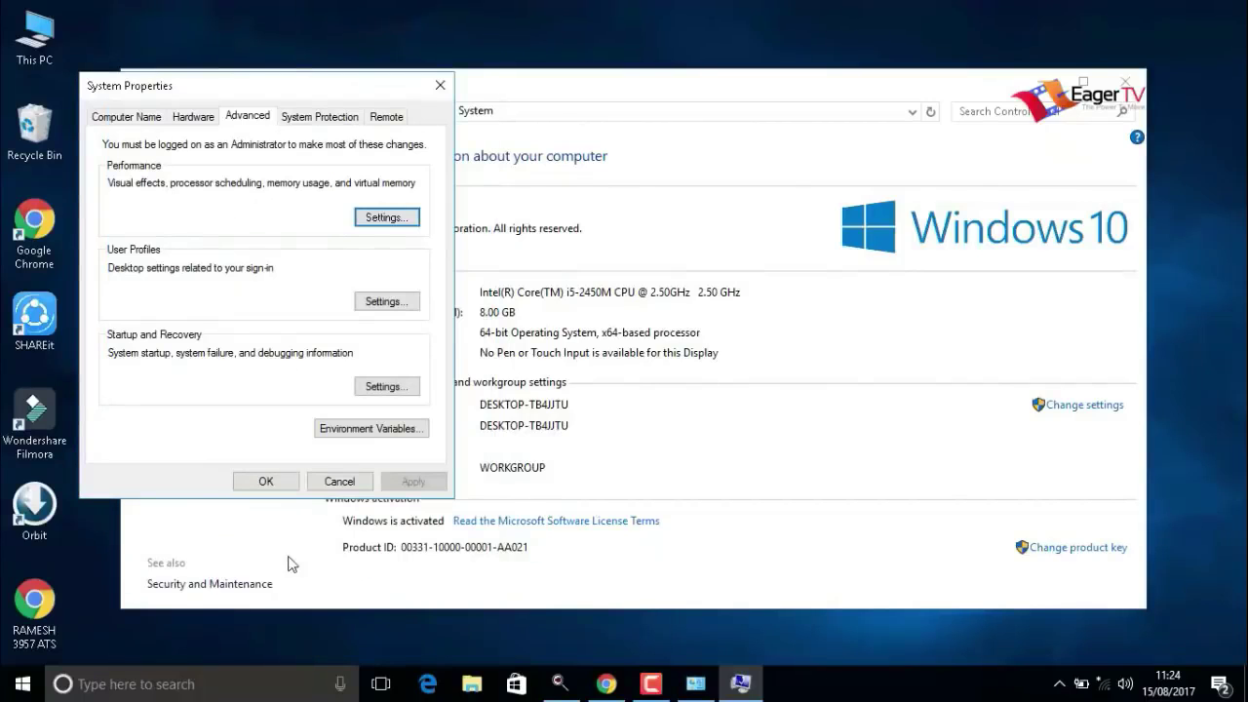
{"action": "left_click", "coordinate": [279, 487]}
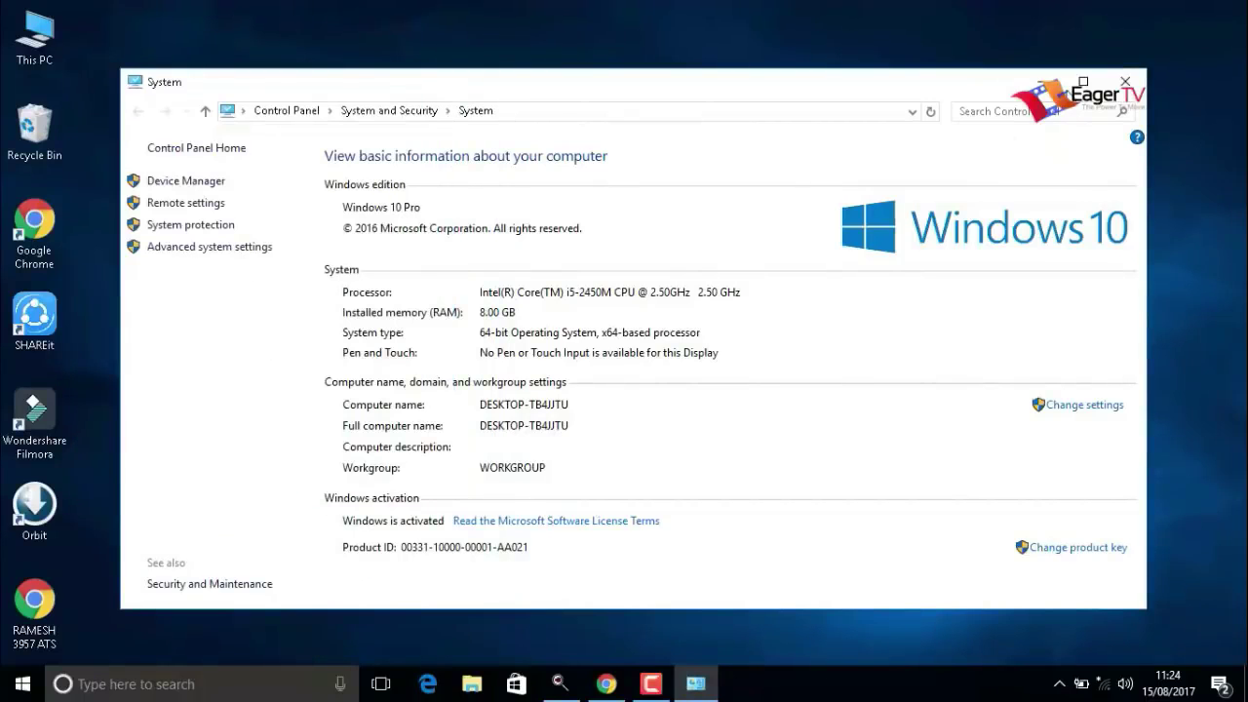
{"action": "left_click", "coordinate": [1126, 83]}
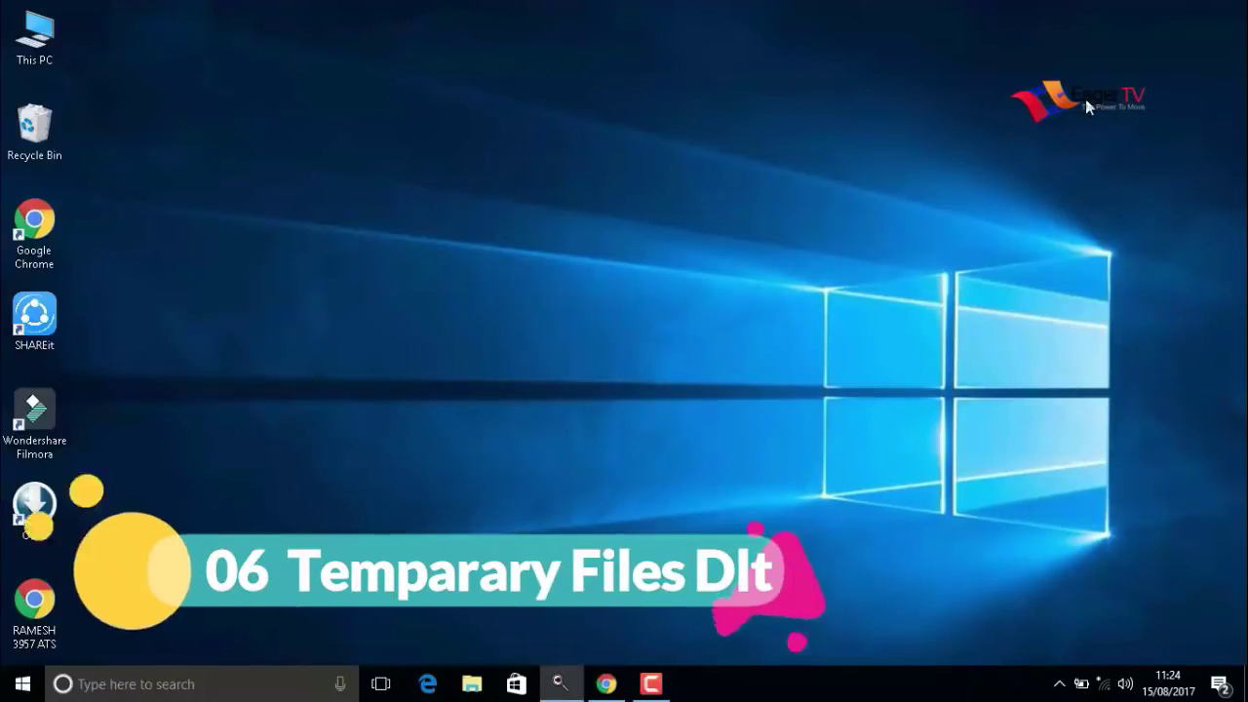
Open the user's temporary files folder by running %temp% from the Run dialog.
{"action": "left_click", "coordinate": [7, 689]}
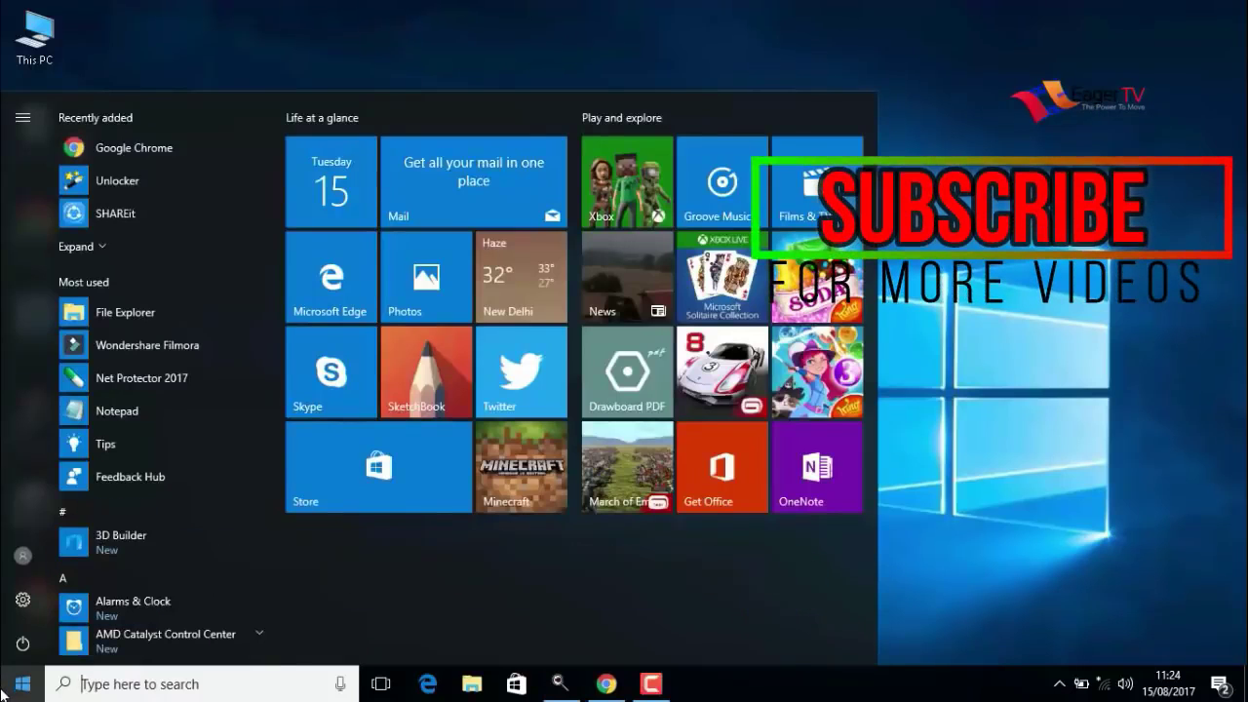
{"action": "type", "text": "run"}
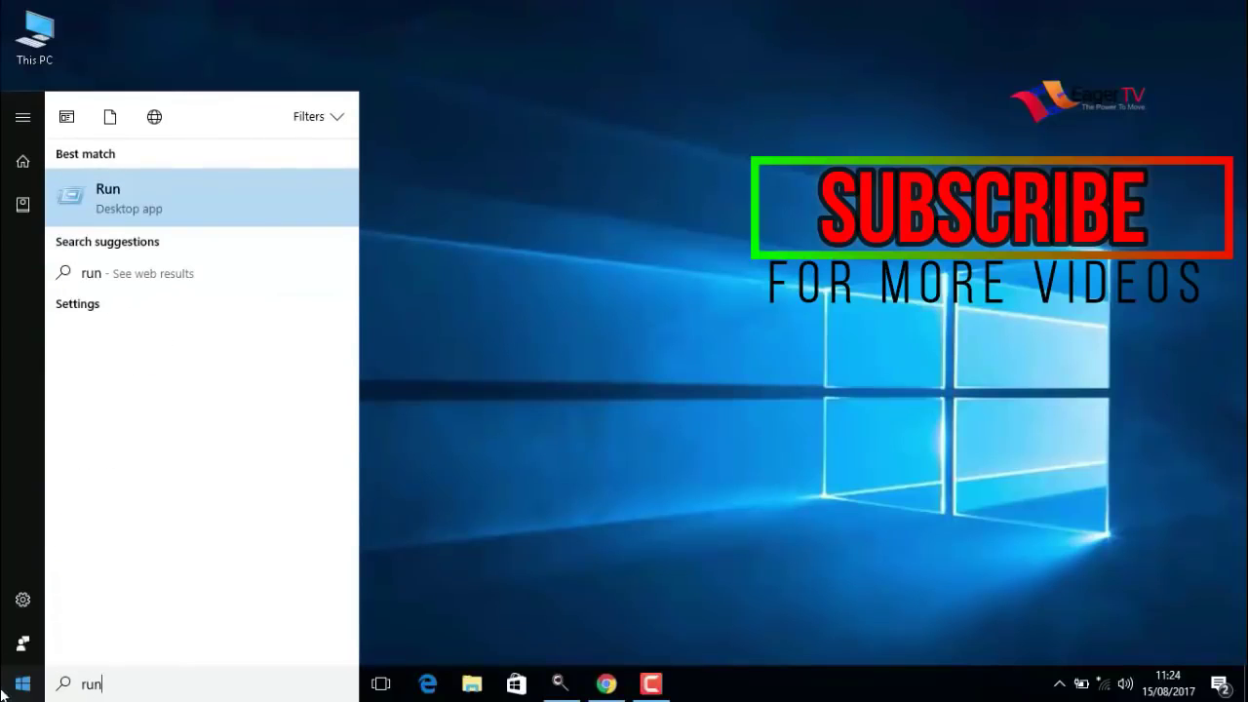
{"action": "left_click", "coordinate": [123, 199]}
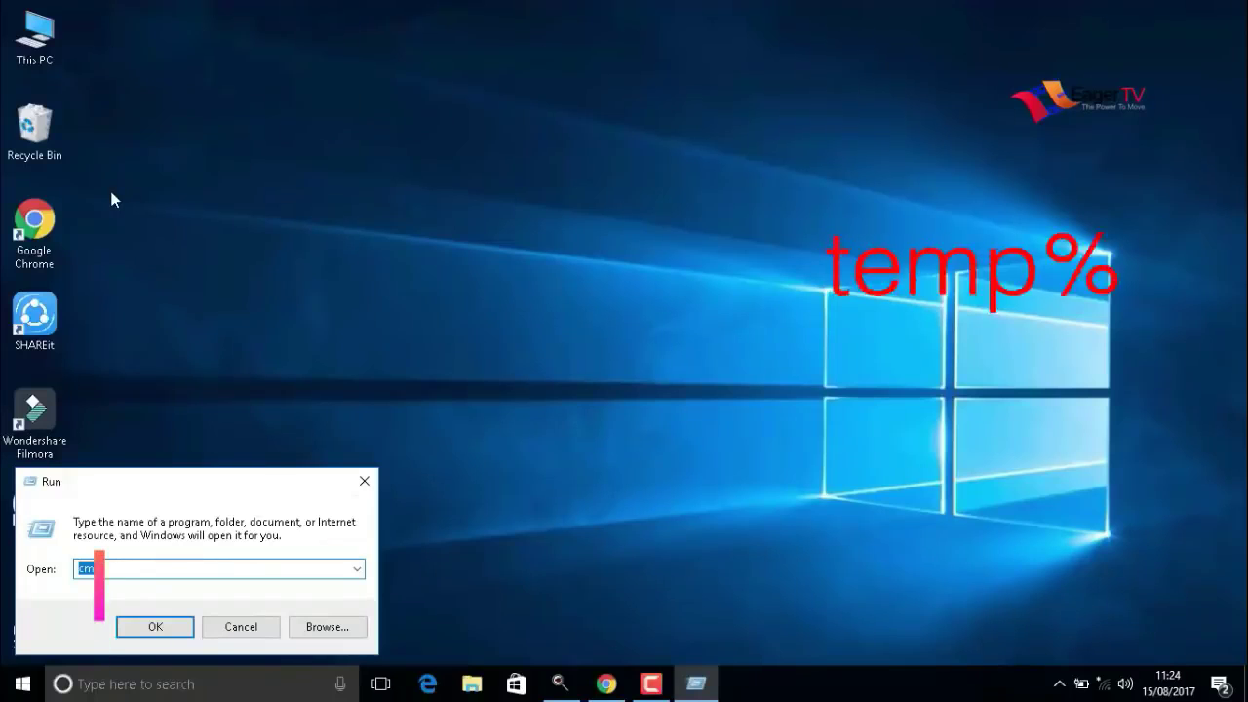
{"action": "type", "text": "%temp%"}
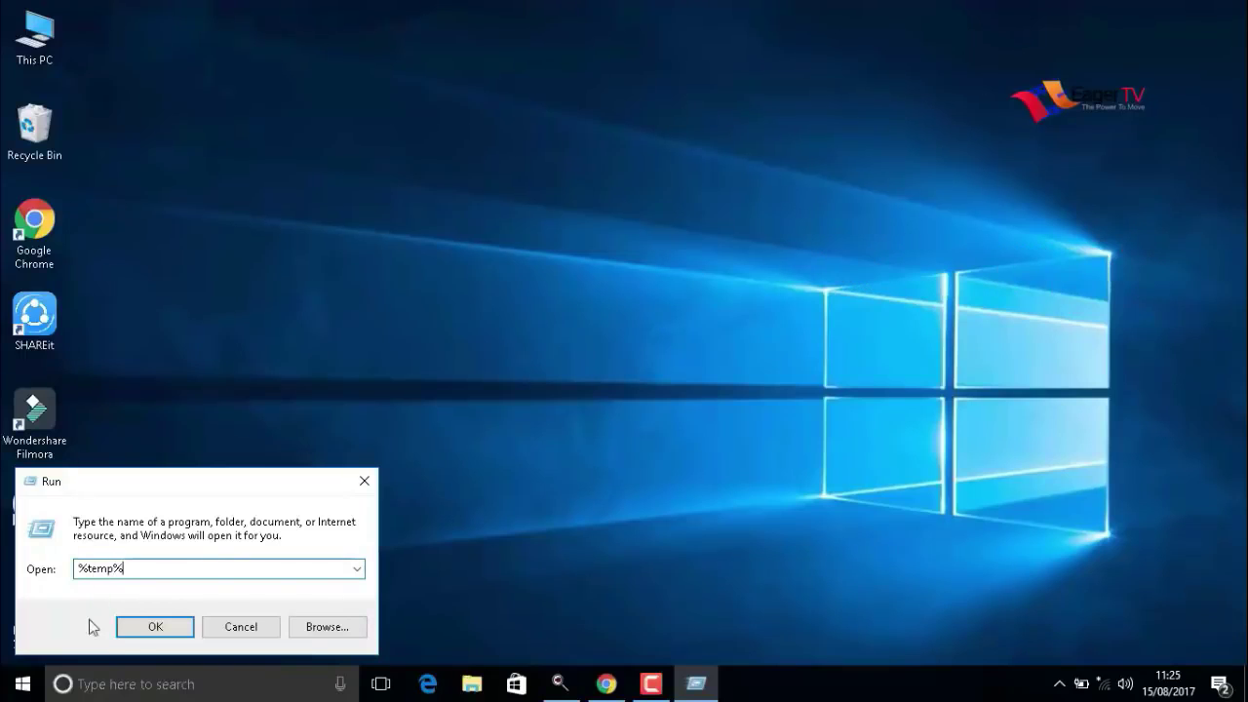
{"action": "left_click", "coordinate": [136, 630]}
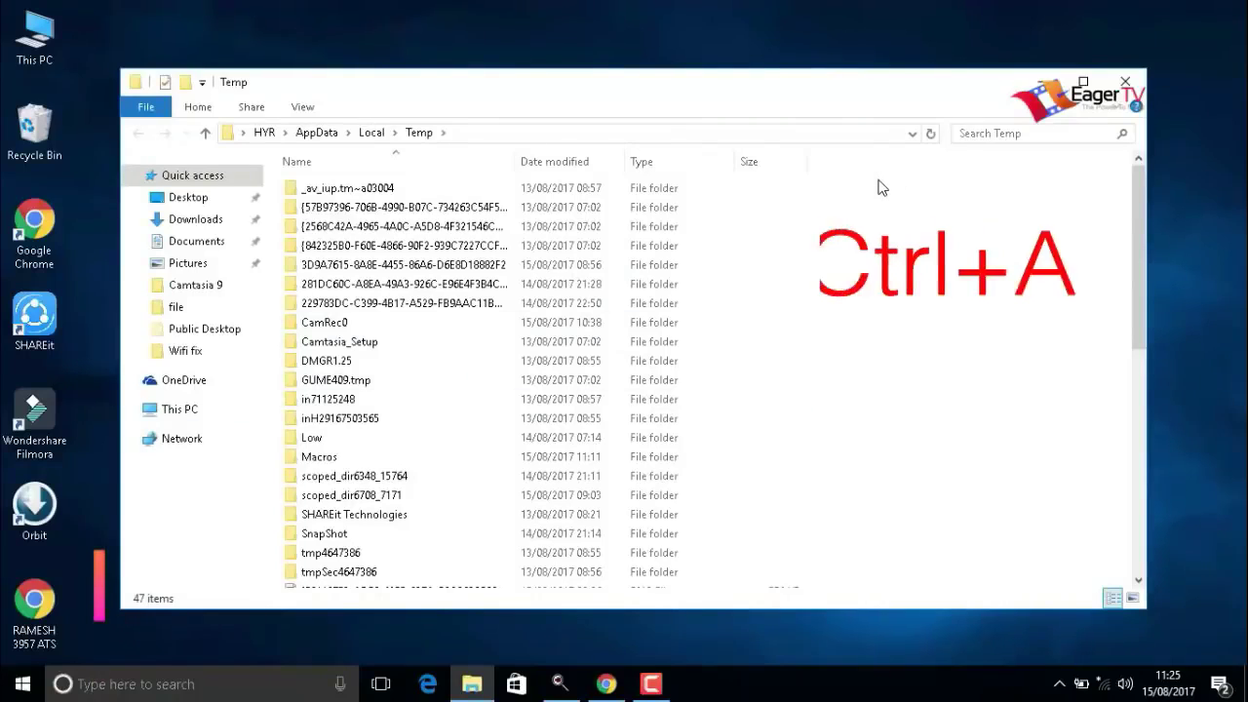
Delete all items in the user's Temp folder, cancel for the in-use CamRec0 folder, and close the window.
{"action": "key", "text": "ctrl+a"}
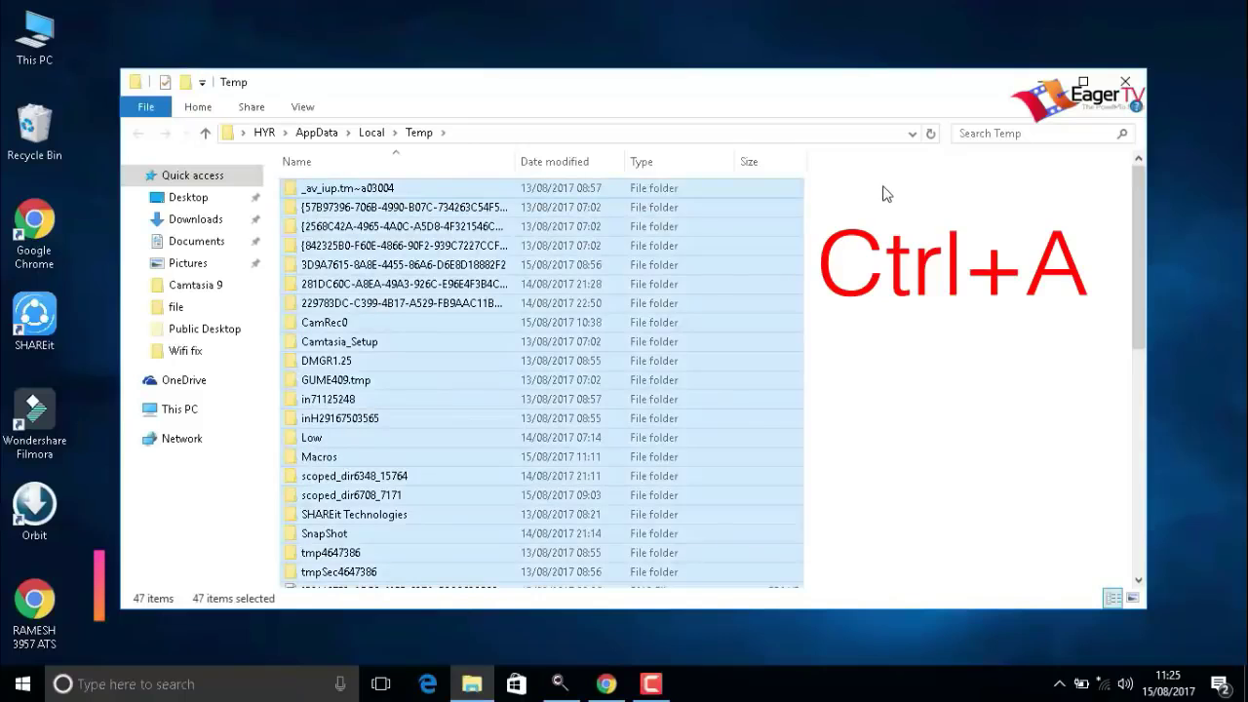
{"action": "right_click", "coordinate": [745, 330]}
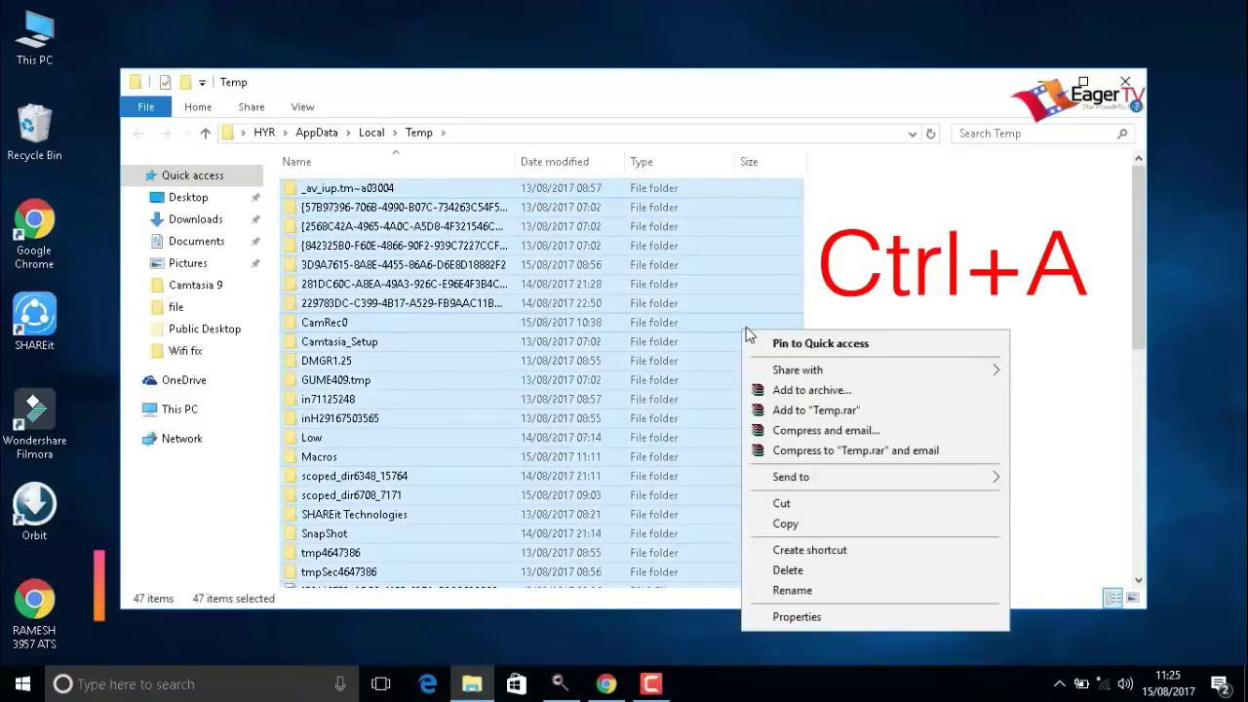
{"action": "left_click", "coordinate": [789, 573]}
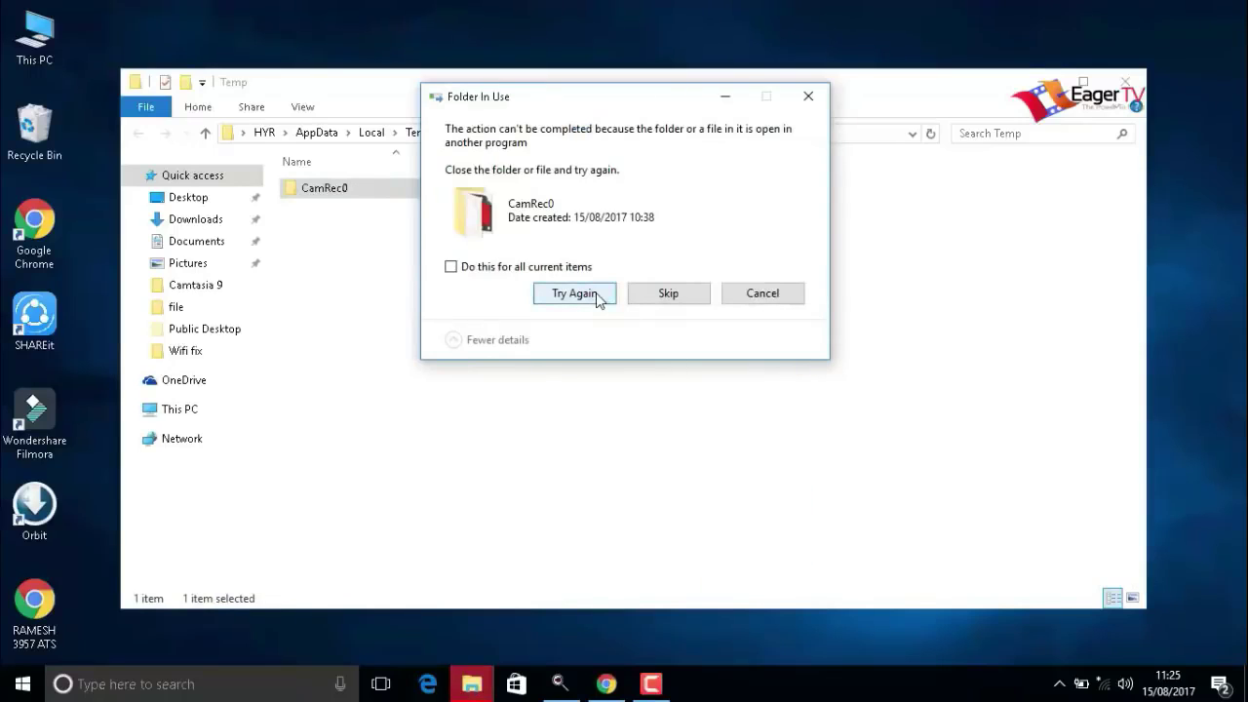
{"action": "left_click", "coordinate": [745, 297]}
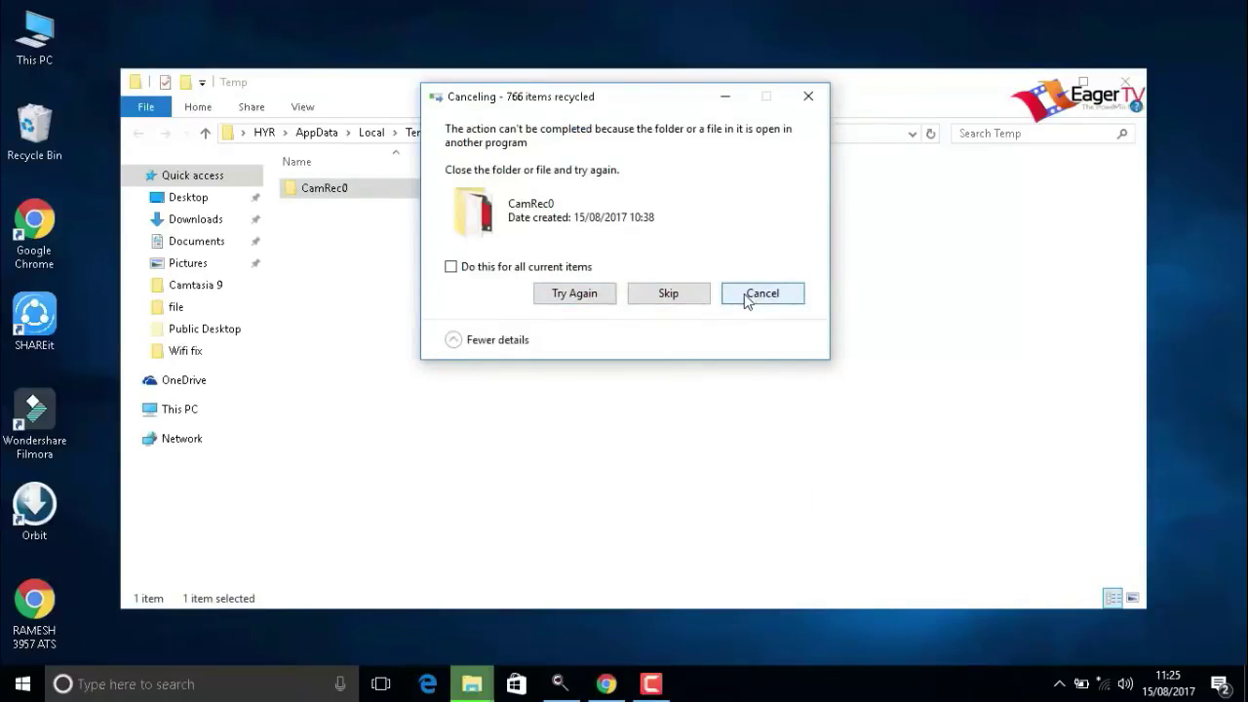
{"action": "left_click", "coordinate": [1125, 82]}
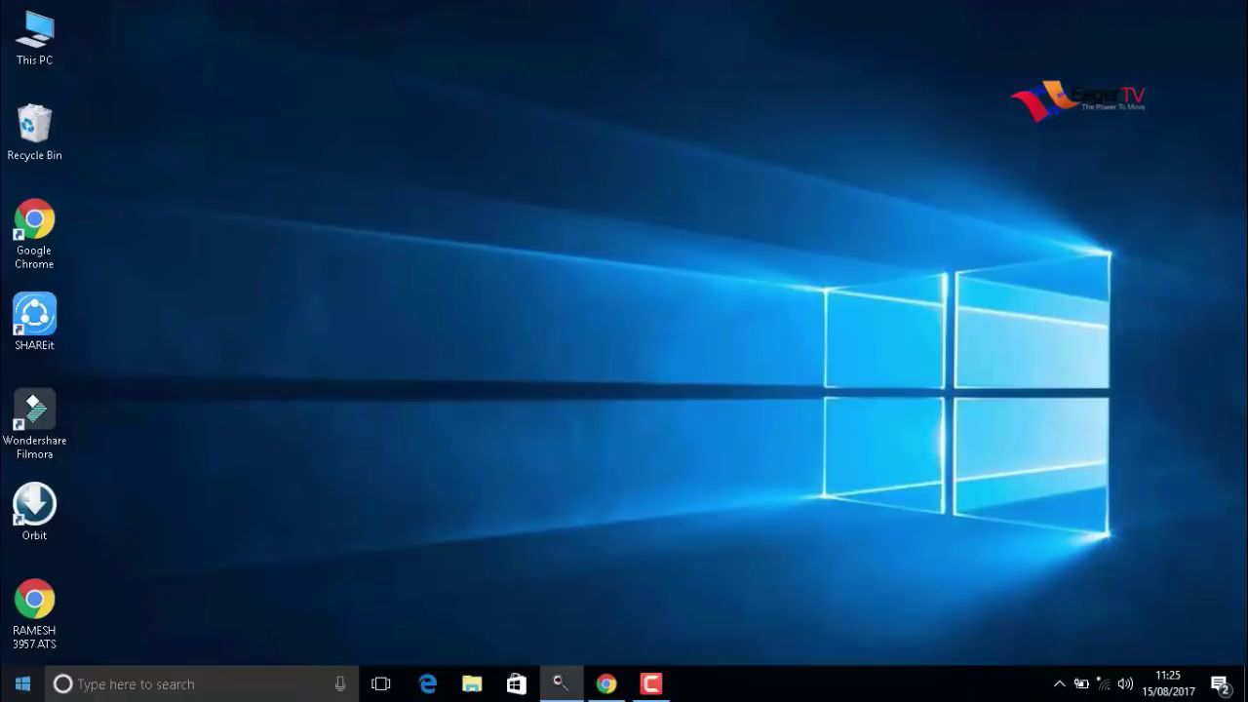
Open the Windows Temp folder by running temp from the Run dialog, granting permanent access to it.
{"action": "left_click", "coordinate": [22, 684]}
{"action": "type", "text": "run"}
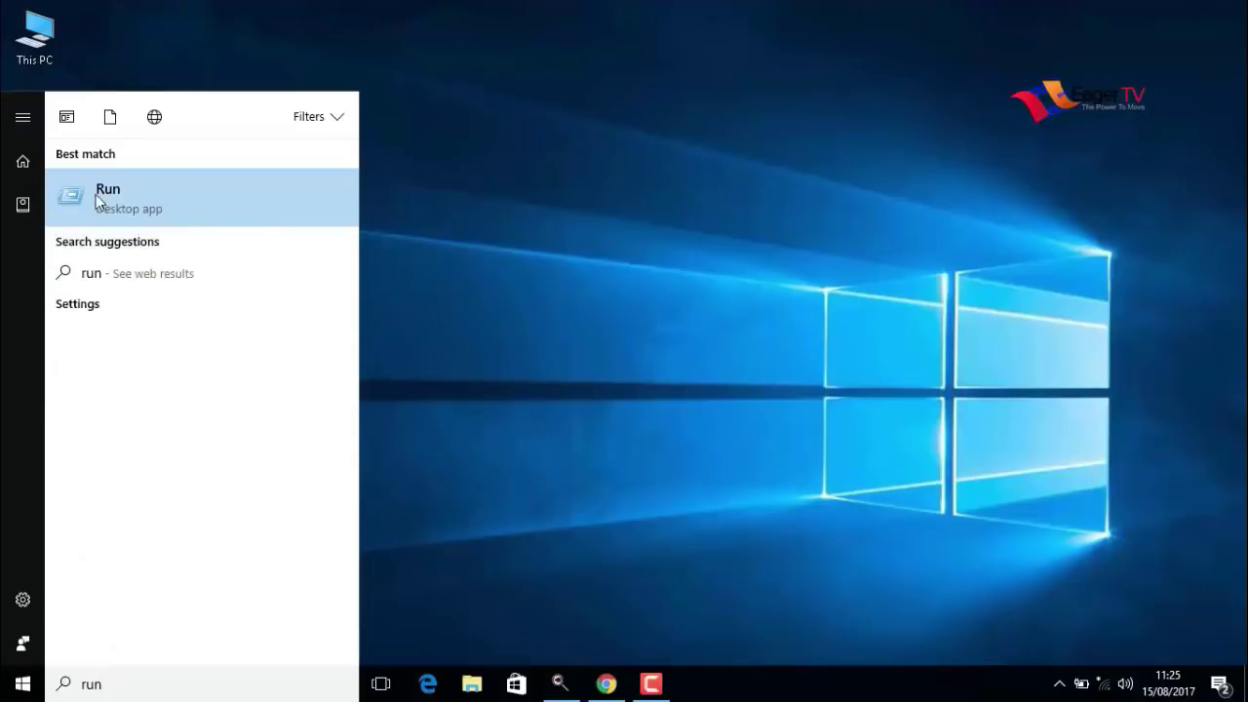
{"action": "left_click", "coordinate": [126, 203]}
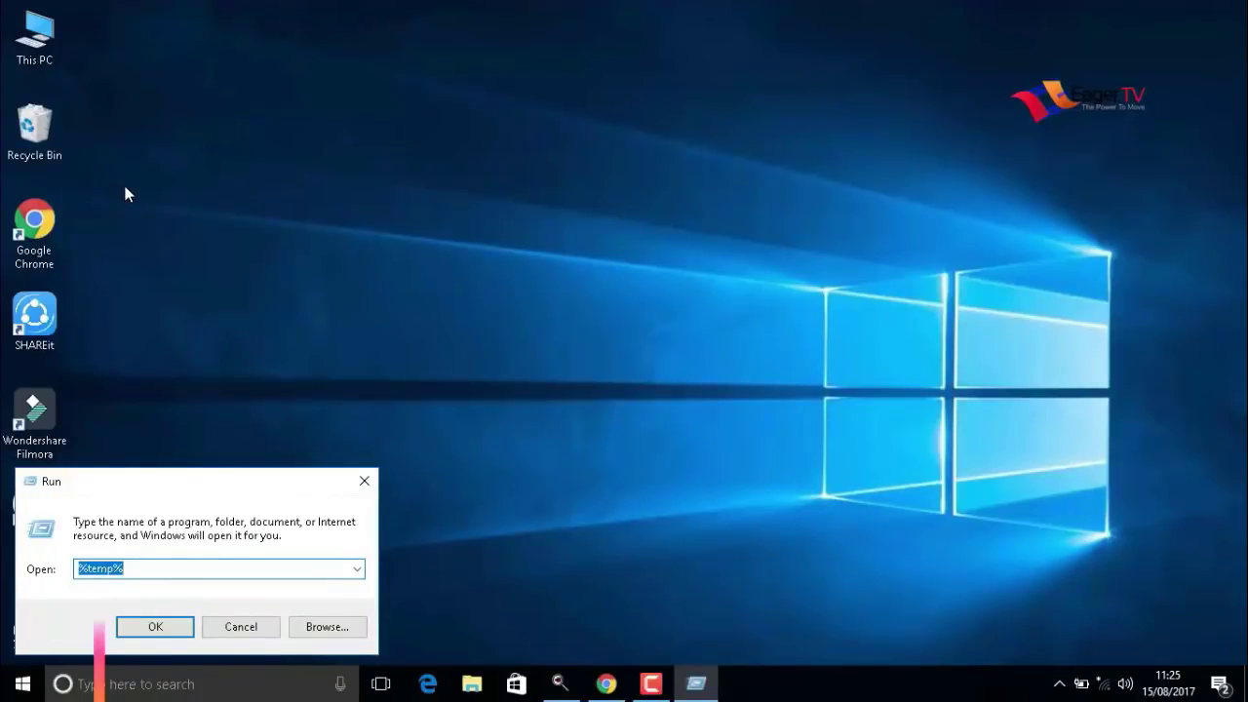
{"action": "type", "text": "temp"}
{"action": "left_click", "coordinate": [177, 624]}
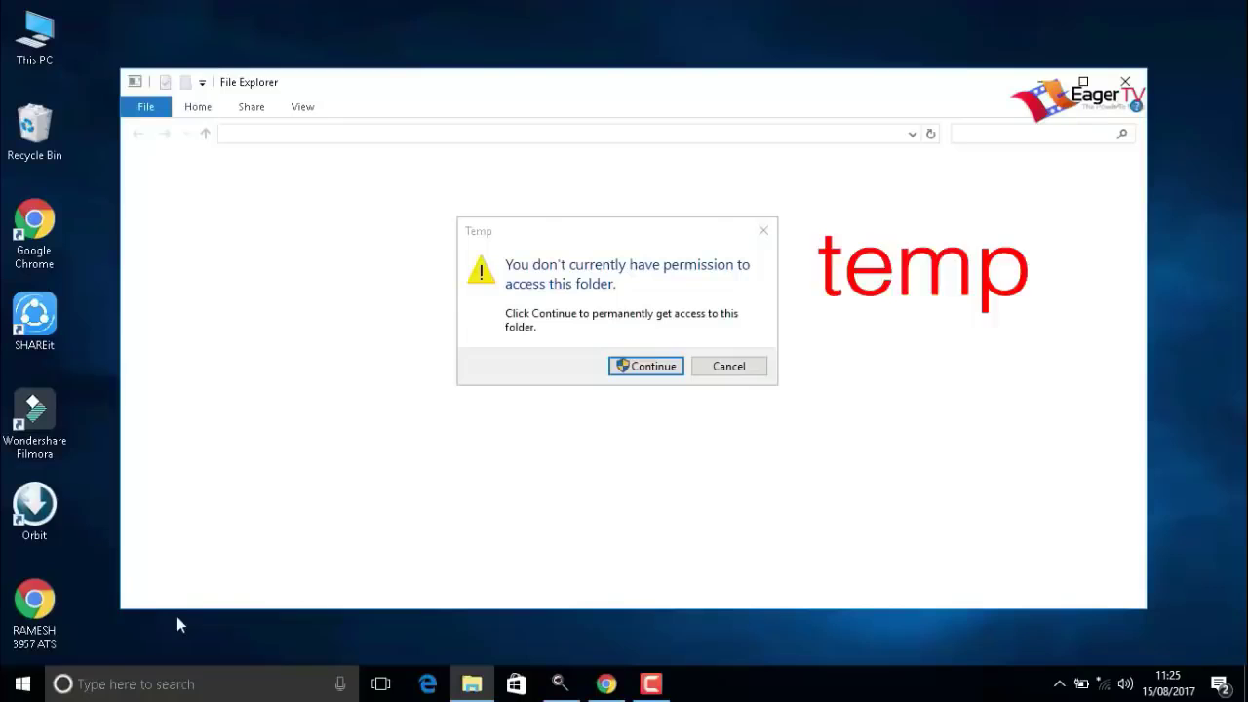
{"action": "left_click", "coordinate": [634, 371]}
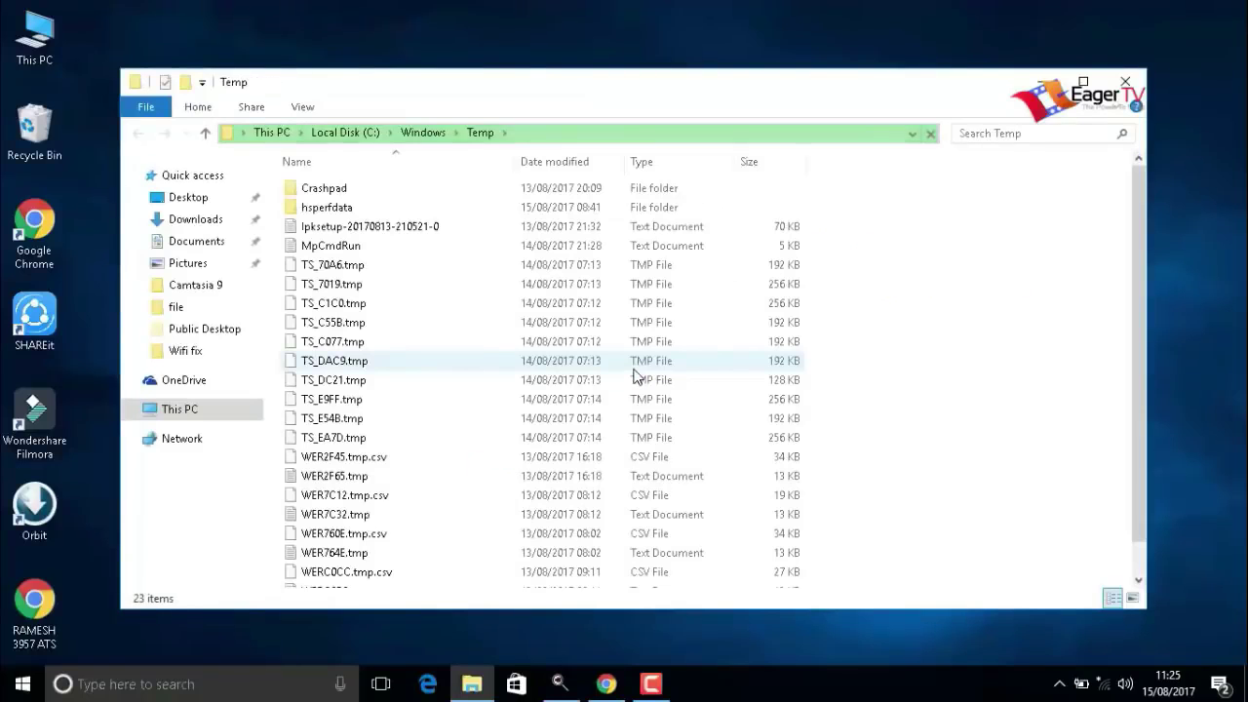
Delete all files and folders in the Windows Temp folder and close its window.
{"action": "key", "text": "ctrl+a"}
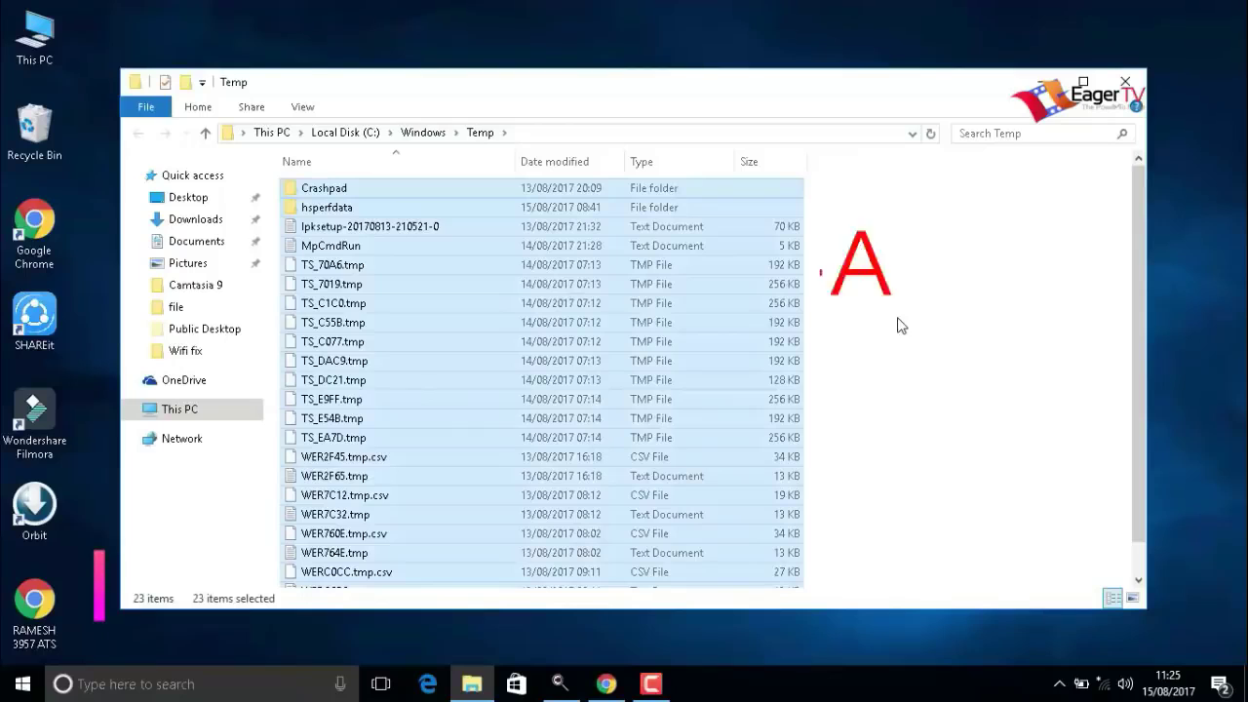
{"action": "right_click", "coordinate": [836, 398]}
{"action": "key", "text": "Escape"}
{"action": "key", "text": "ctrl+a"}
{"action": "right_click", "coordinate": [722, 300]}
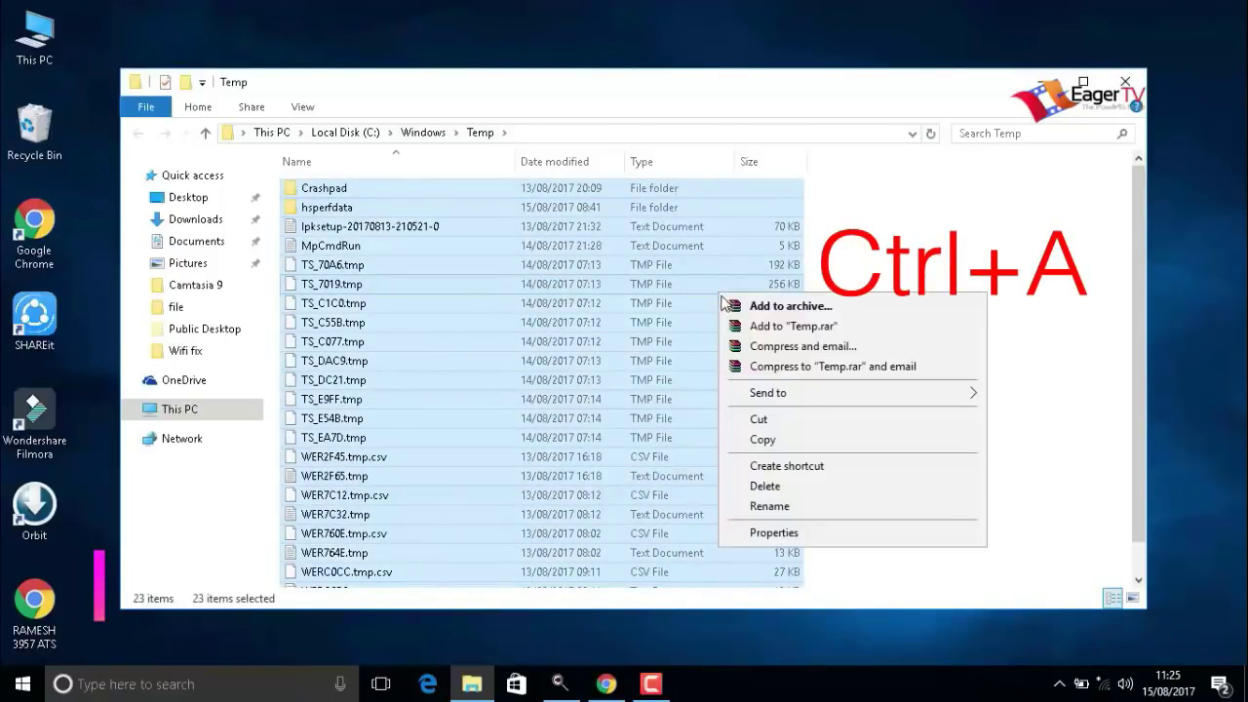
{"action": "left_click", "coordinate": [817, 486]}
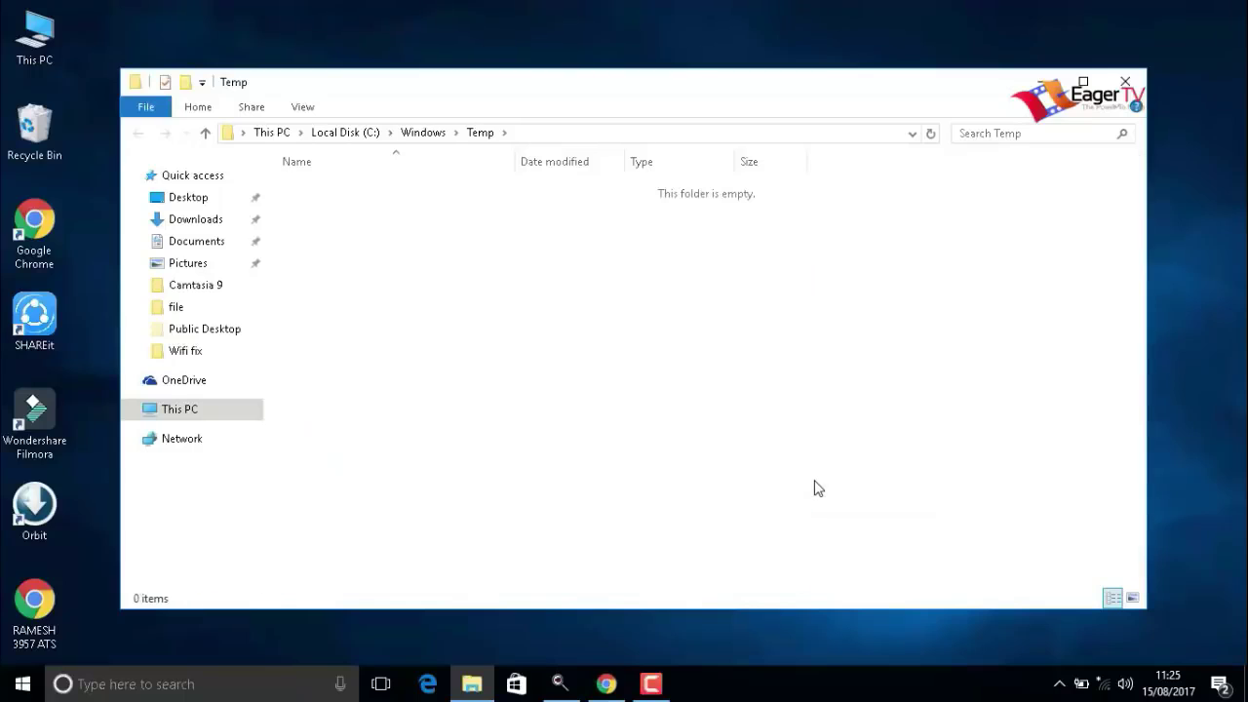
{"action": "left_click", "coordinate": [1138, 88]}
Open the Windows Prefetch folder by running prefetch from the Run dialog.
{"action": "left_click", "coordinate": [22, 683]}
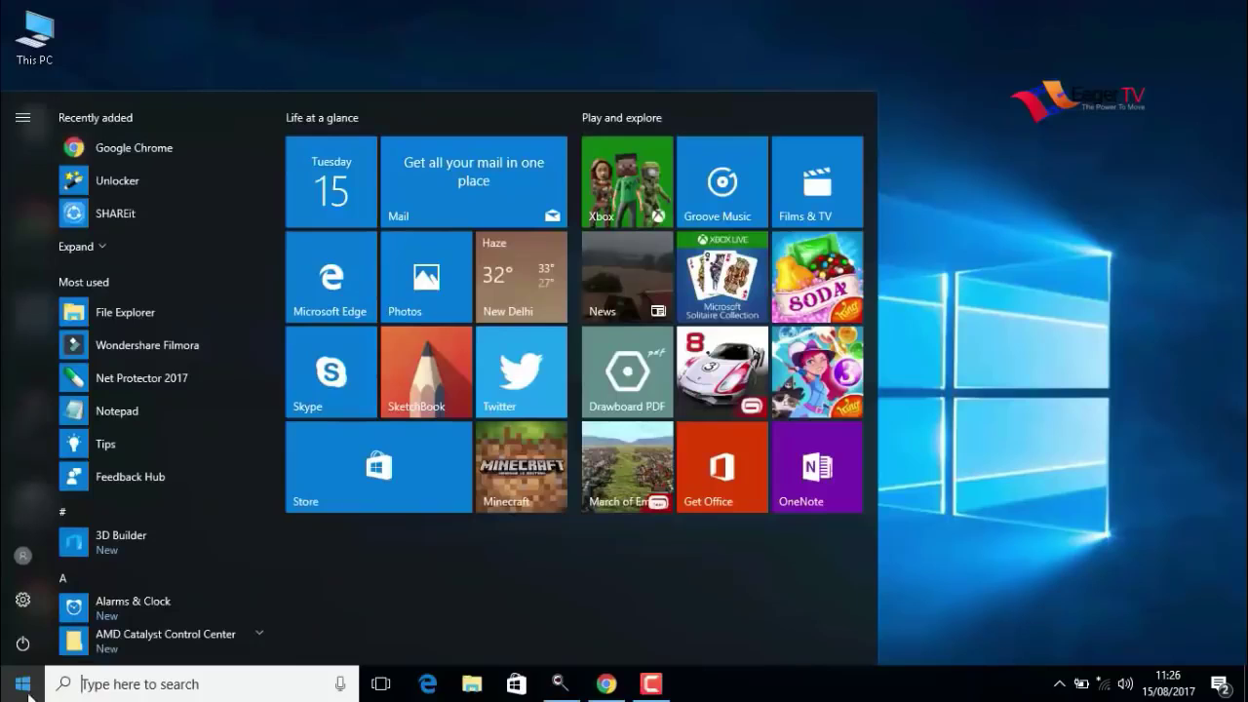
{"action": "type", "text": "run"}
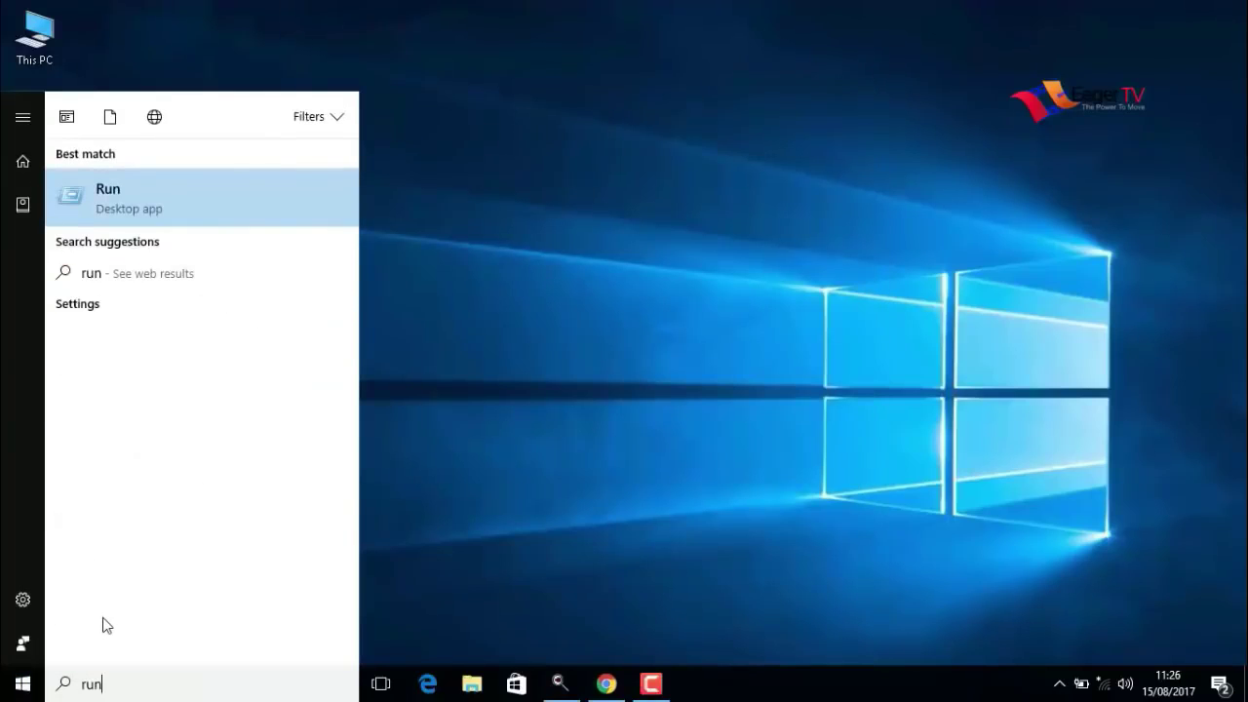
{"action": "left_click", "coordinate": [114, 203]}
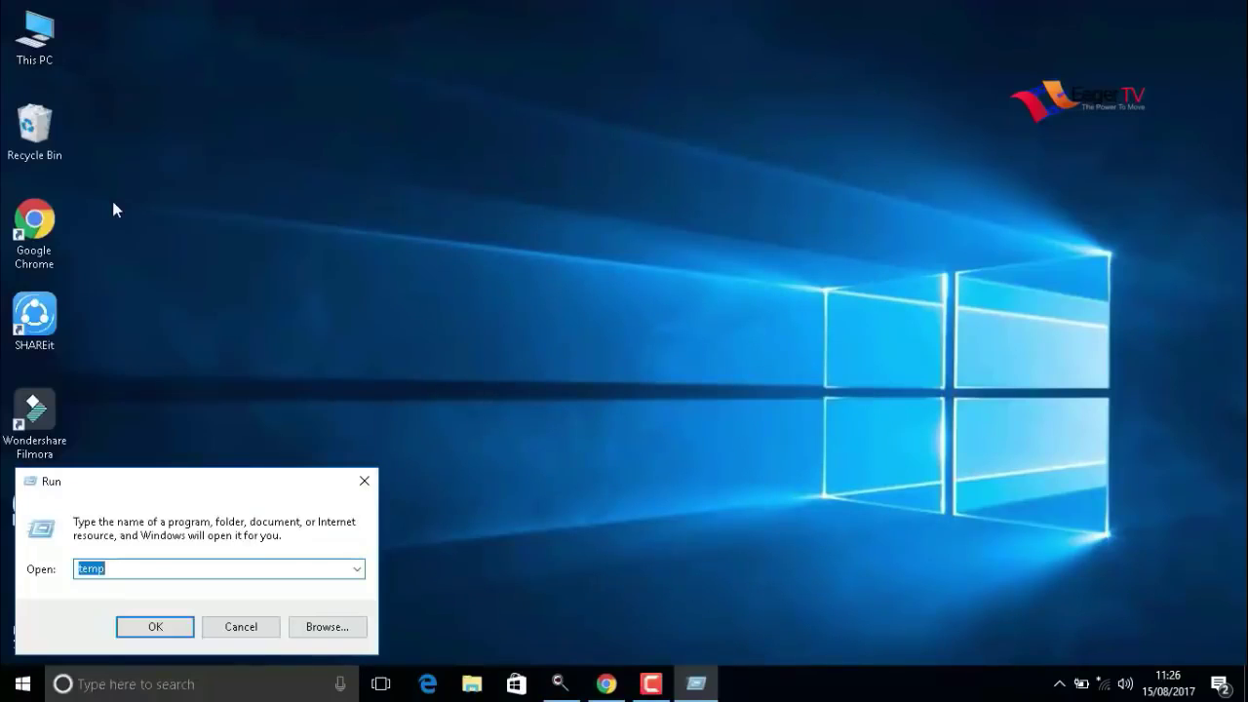
{"action": "type", "text": "prefetch"}
{"action": "left_click", "coordinate": [156, 629]}
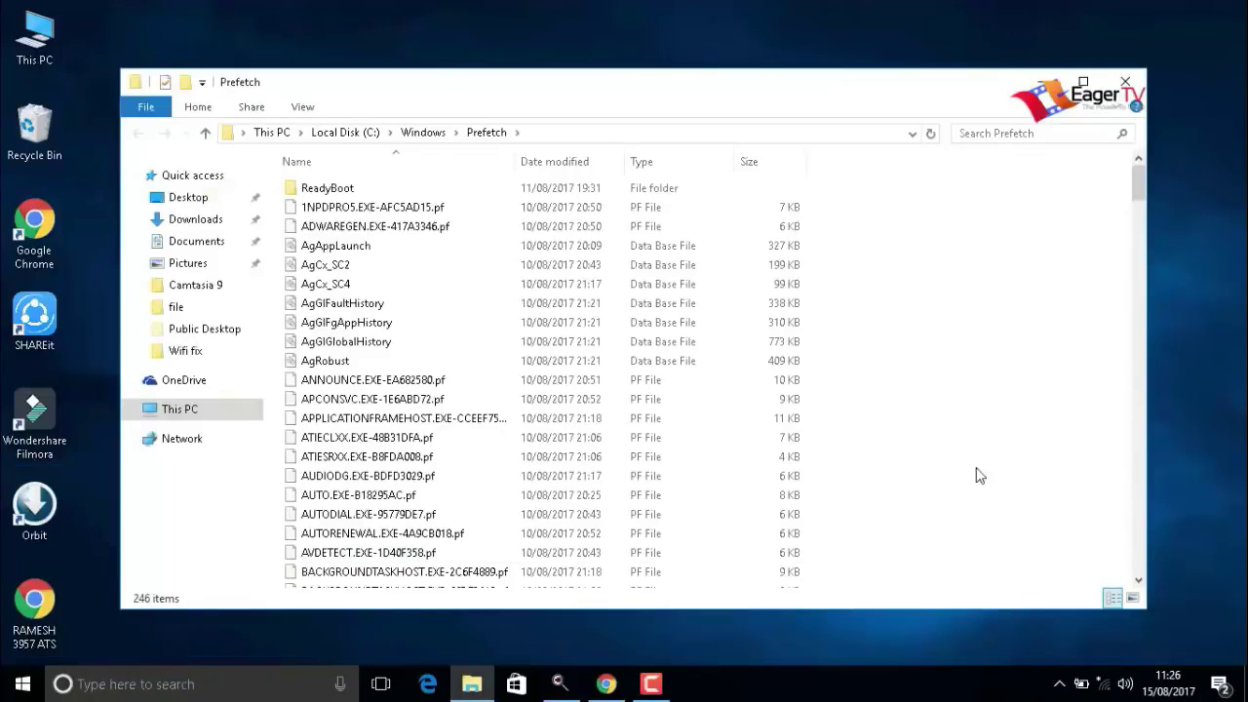
Delete all contents of the Prefetch folder and close its window.
{"action": "key", "text": "ctrl+a"}
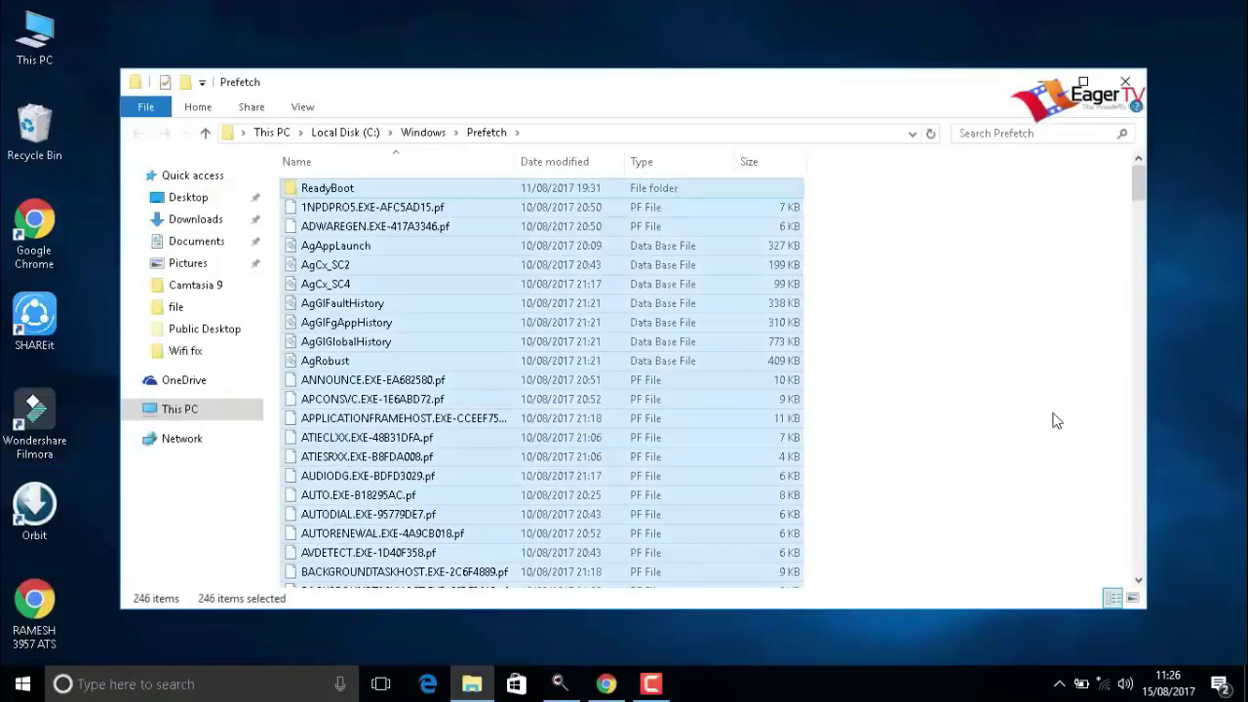
{"action": "right_click", "coordinate": [747, 386]}
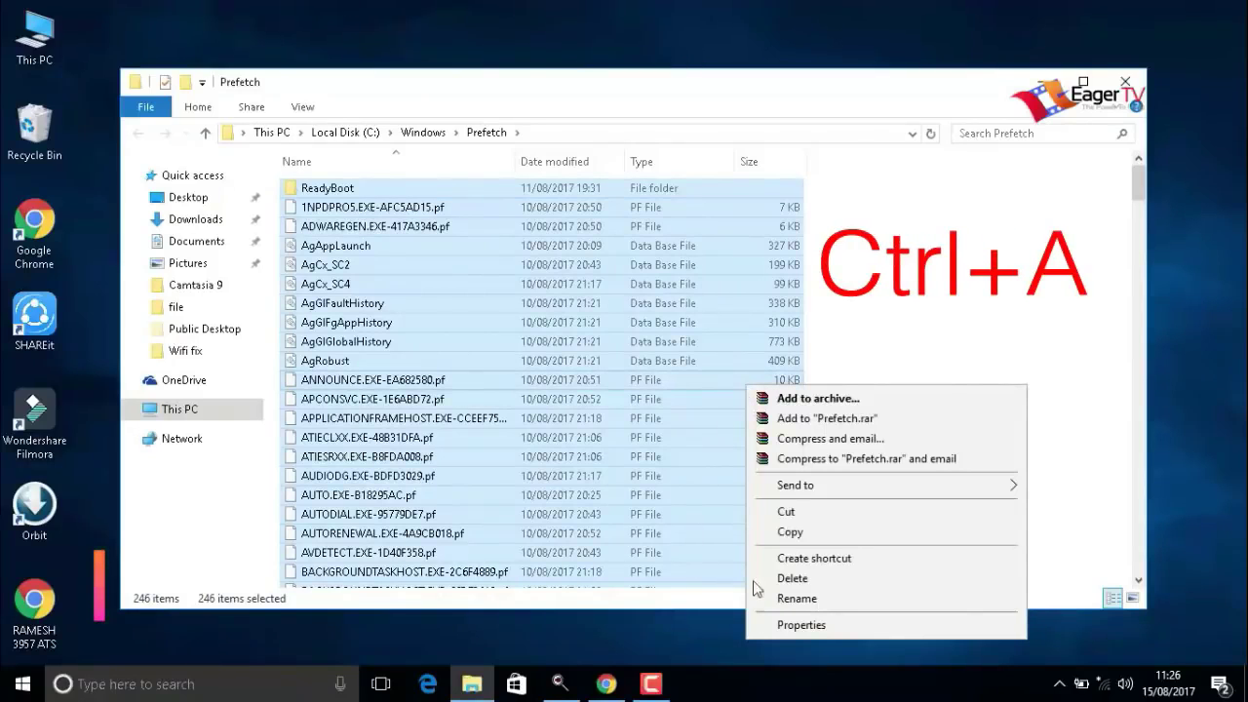
{"action": "left_click", "coordinate": [785, 580]}
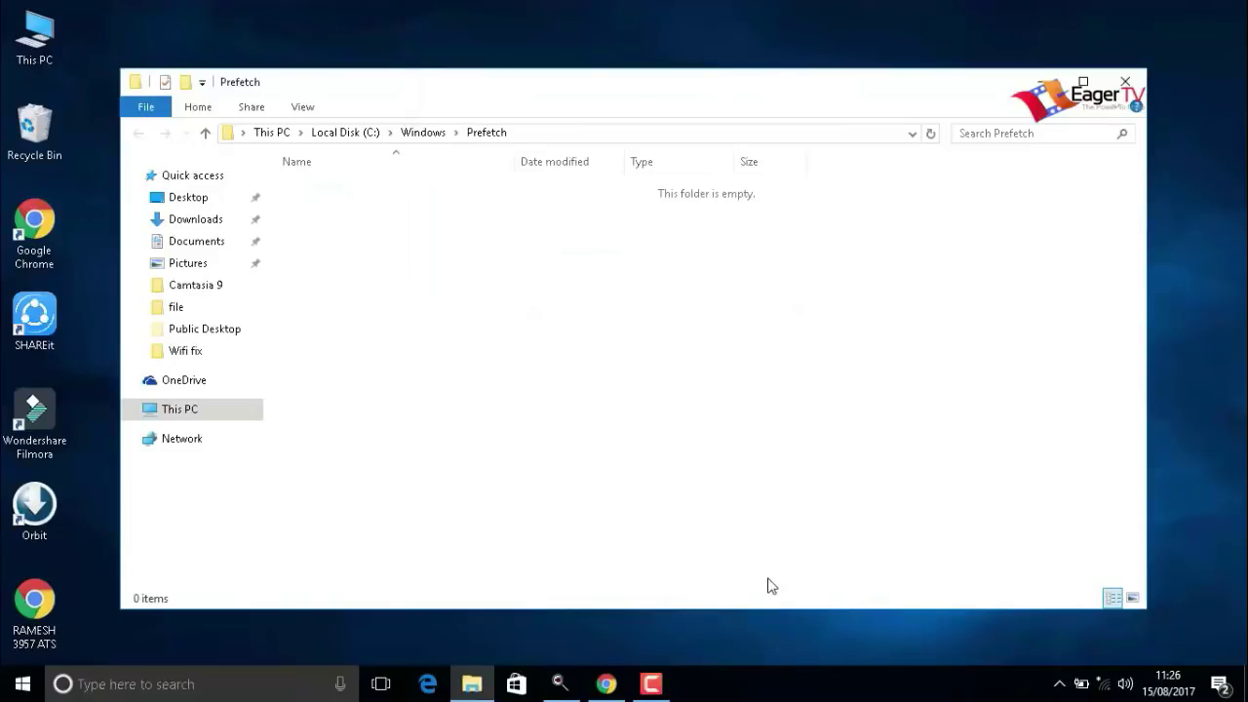
{"action": "left_click", "coordinate": [1131, 86]}
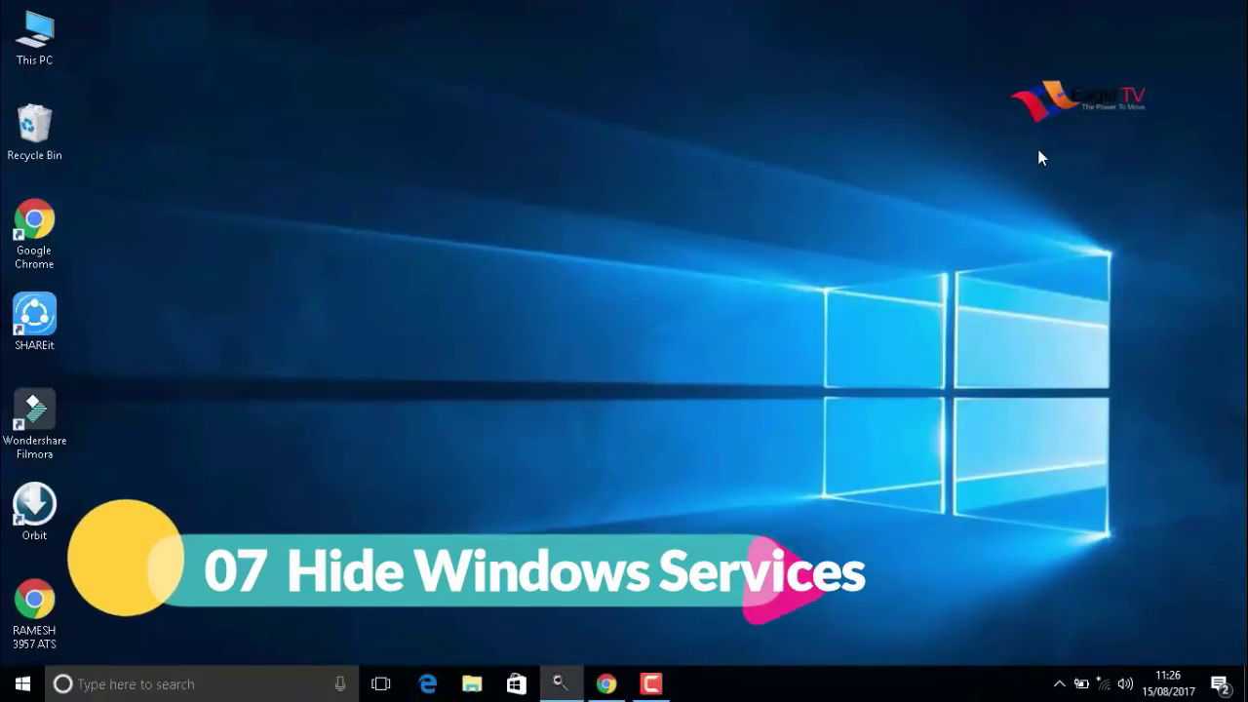
Open System Configuration by running msconfig from the Run dialog.
{"action": "left_click", "coordinate": [22, 684]}
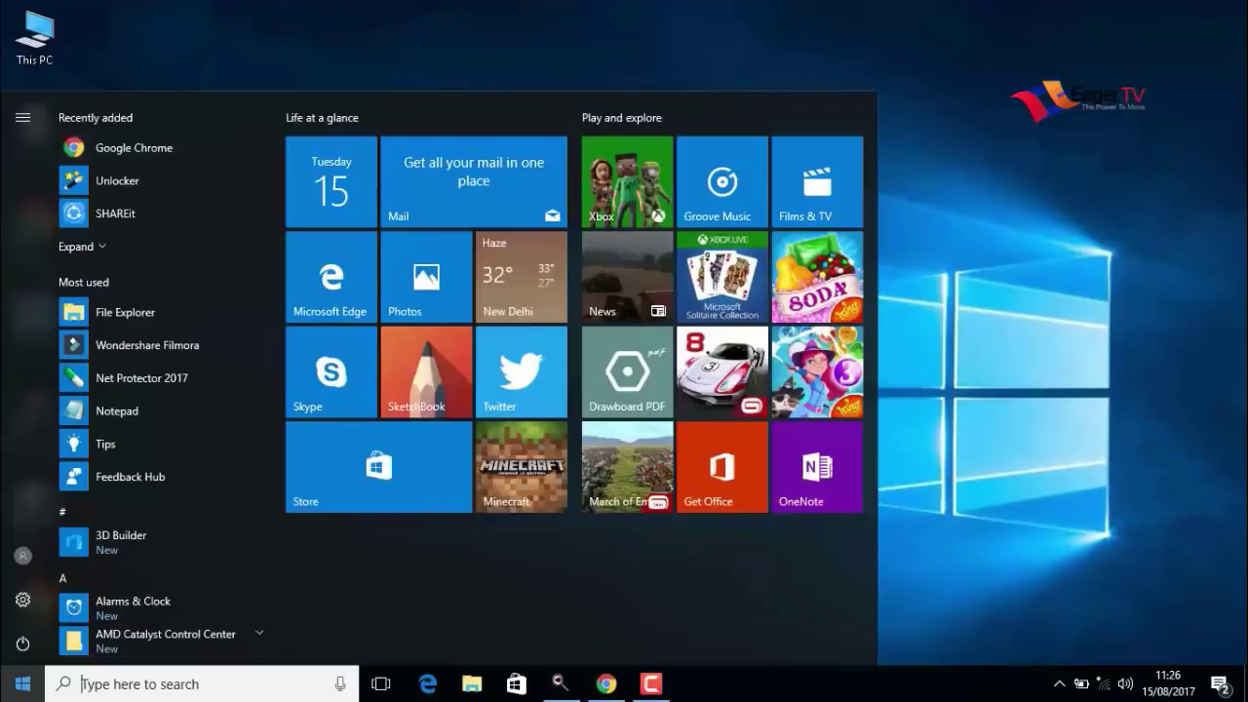
{"action": "type", "text": "ru"}
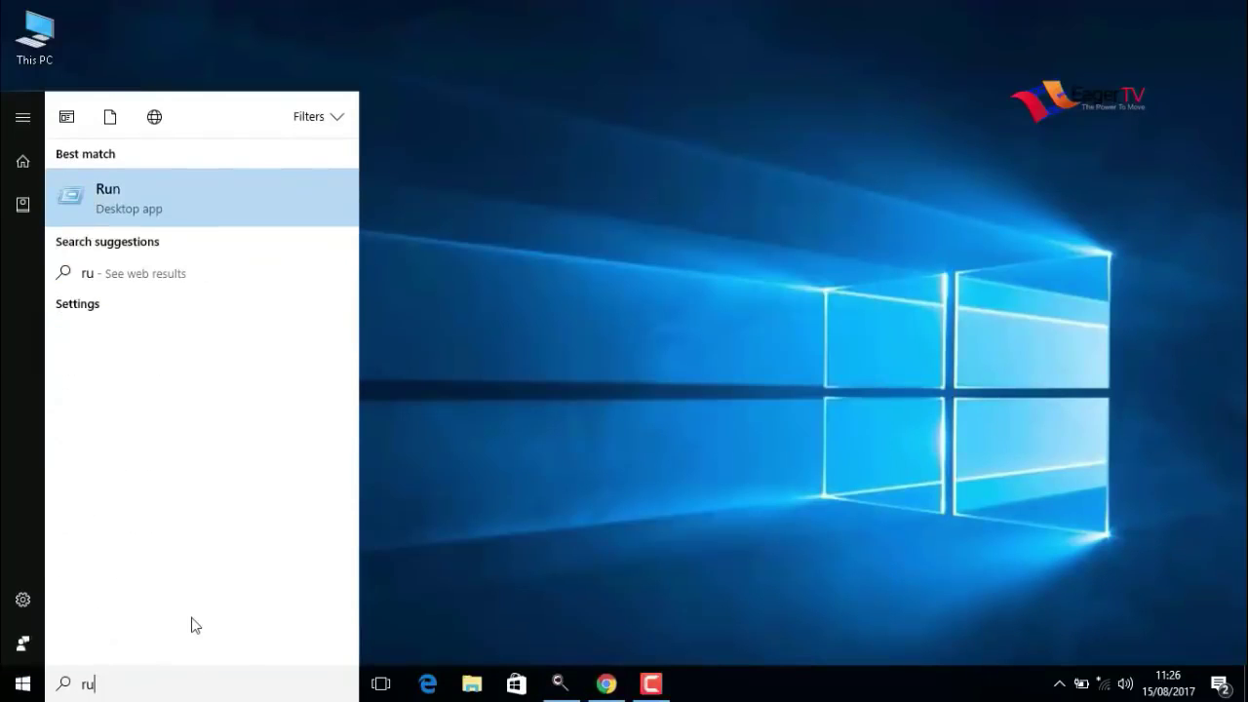
{"action": "type", "text": "n"}
{"action": "left_click", "coordinate": [114, 200]}
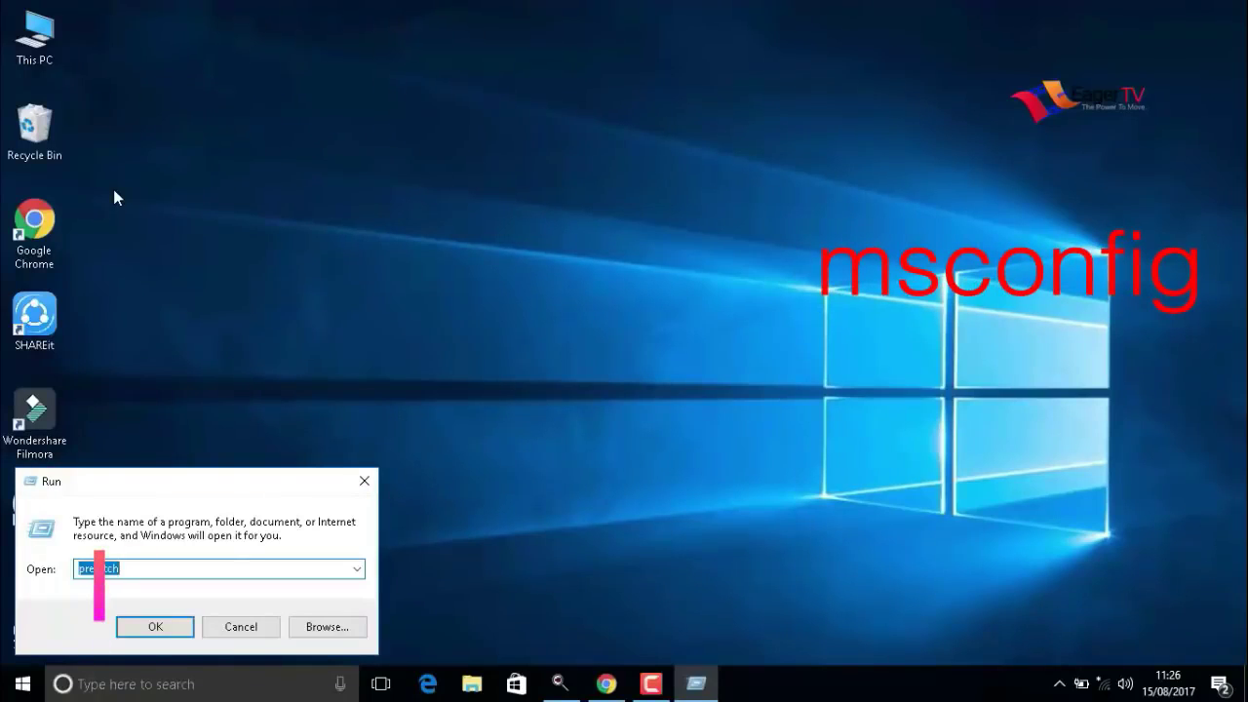
{"action": "type", "text": "mscon"}
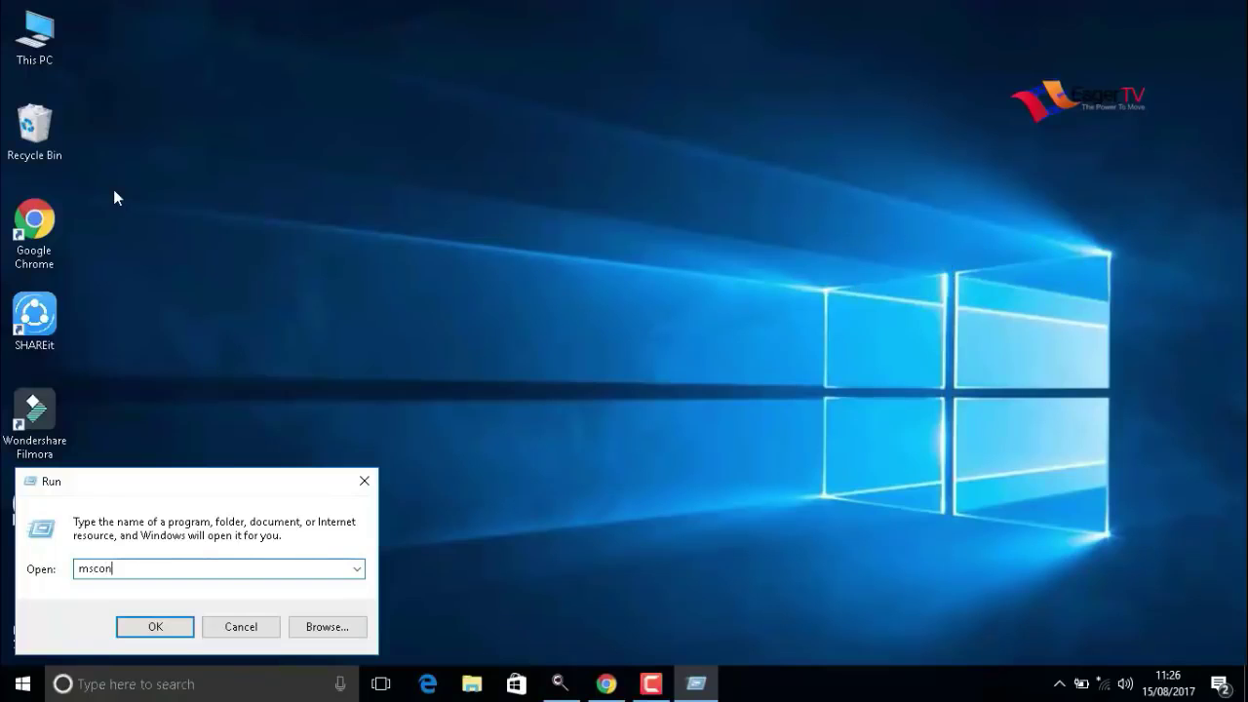
{"action": "type", "text": "fig"}
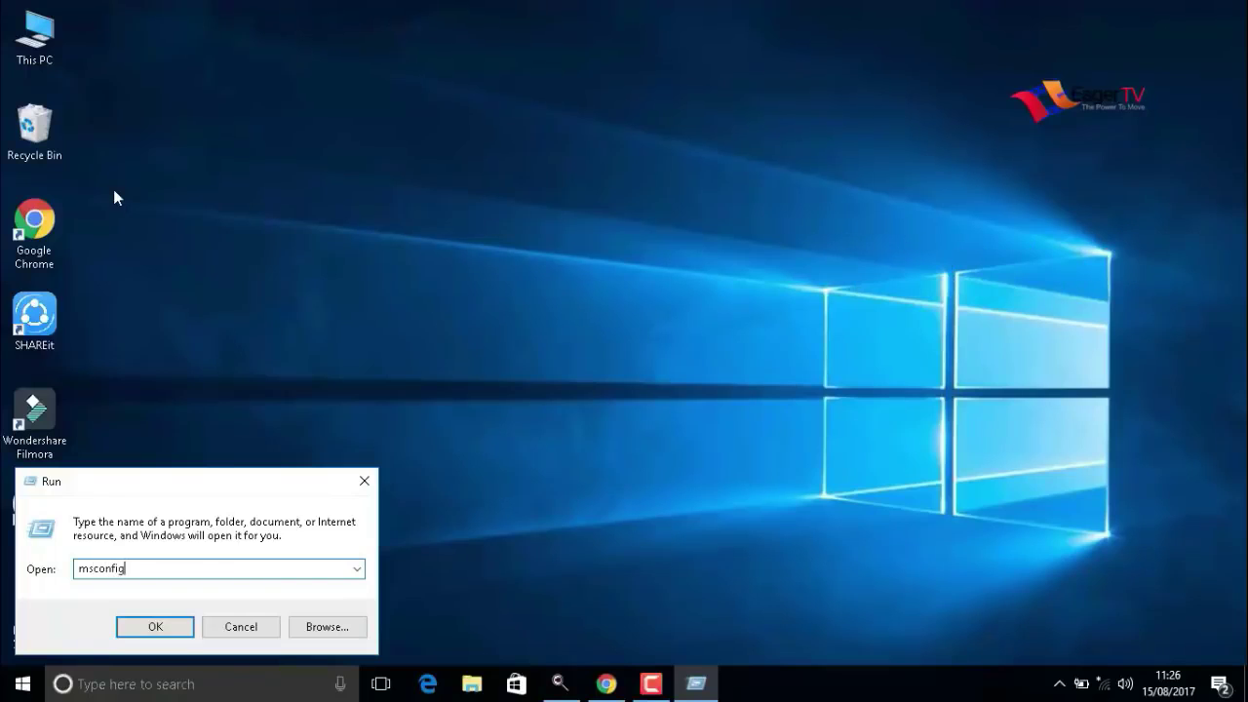
{"action": "left_click", "coordinate": [147, 628]}
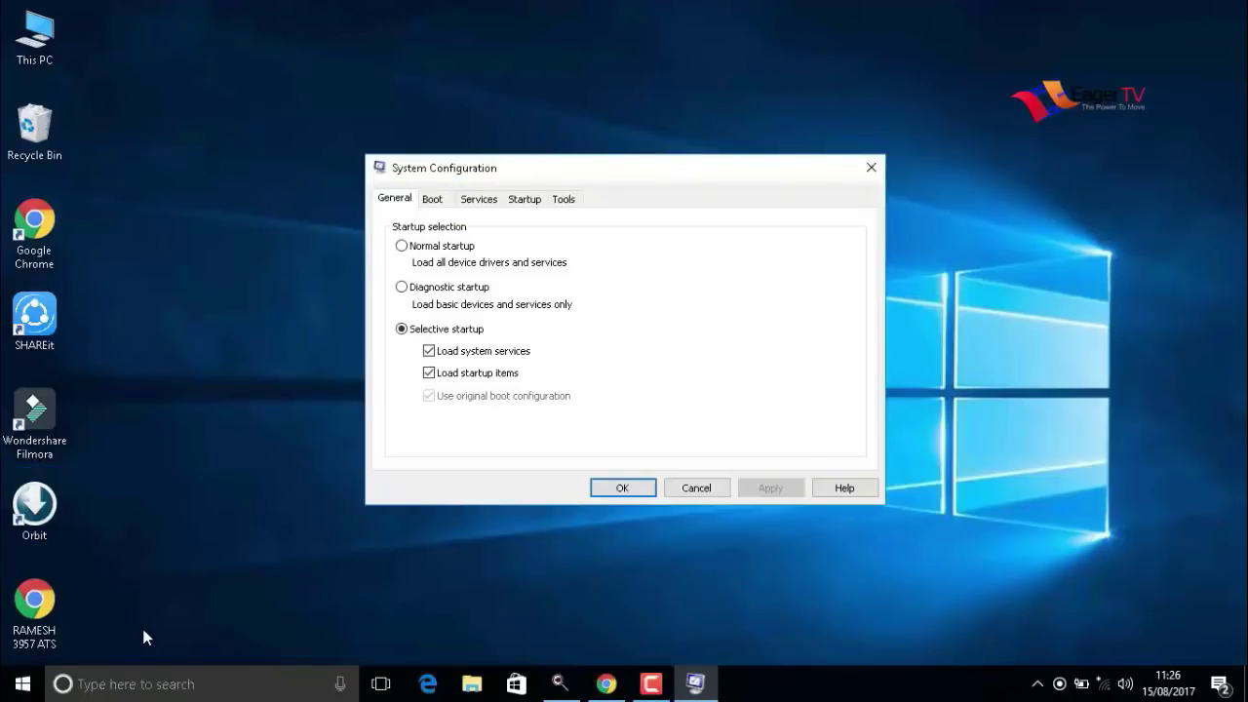
Hide all Microsoft services in the System Configuration services list and confirm the dialog.
{"action": "left_click", "coordinate": [494, 203]}
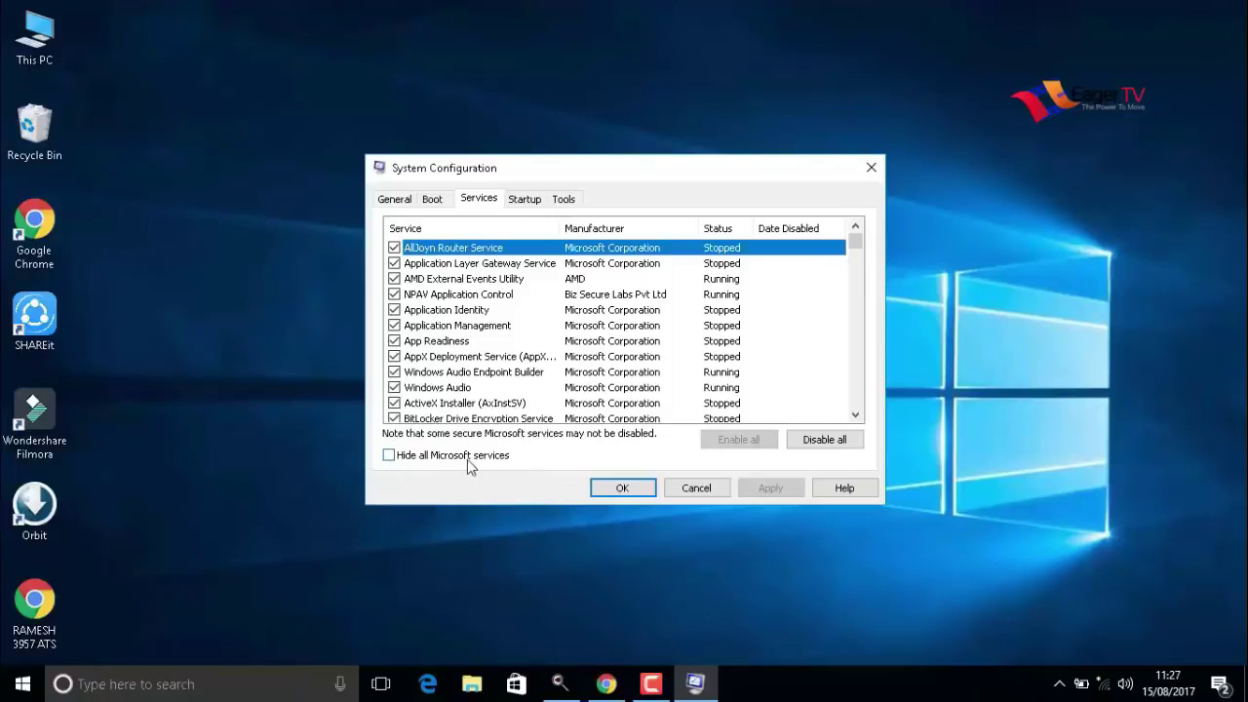
{"action": "left_click", "coordinate": [389, 456]}
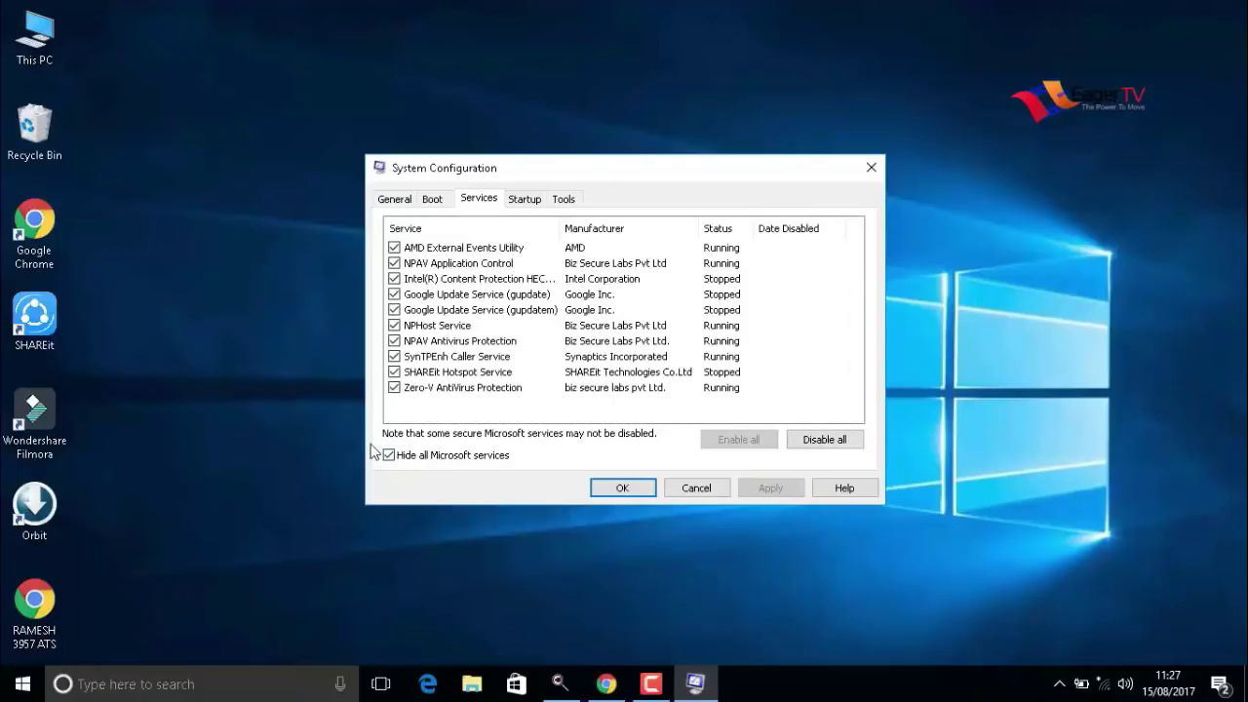
{"action": "left_click", "coordinate": [627, 492]}
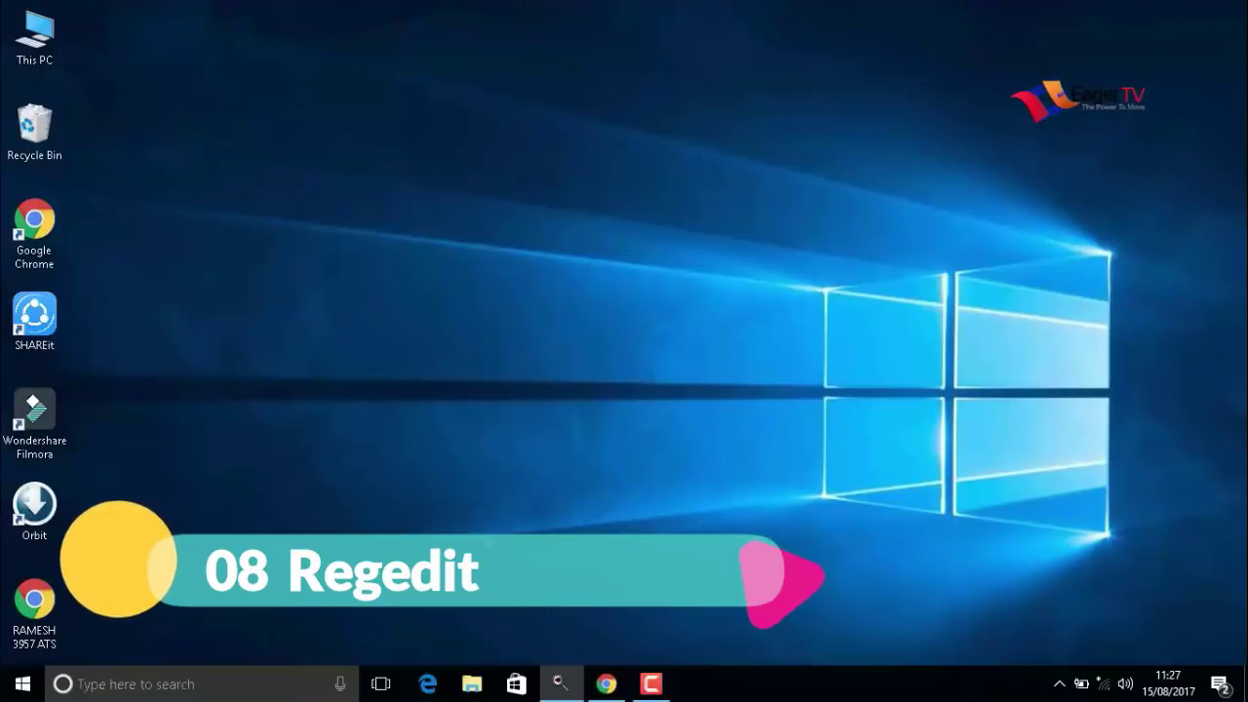
Open the Registry Editor by running regedit from the Run dialog.
{"action": "left_click", "coordinate": [20, 688]}
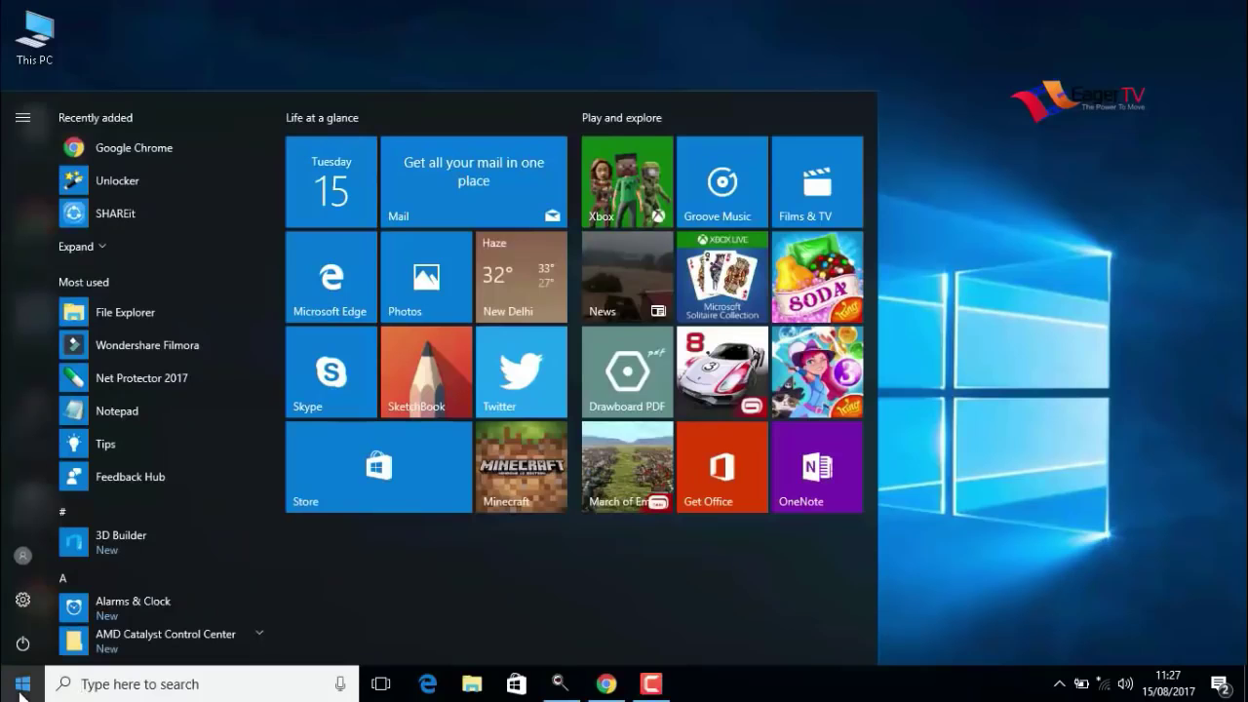
{"action": "type", "text": "run"}
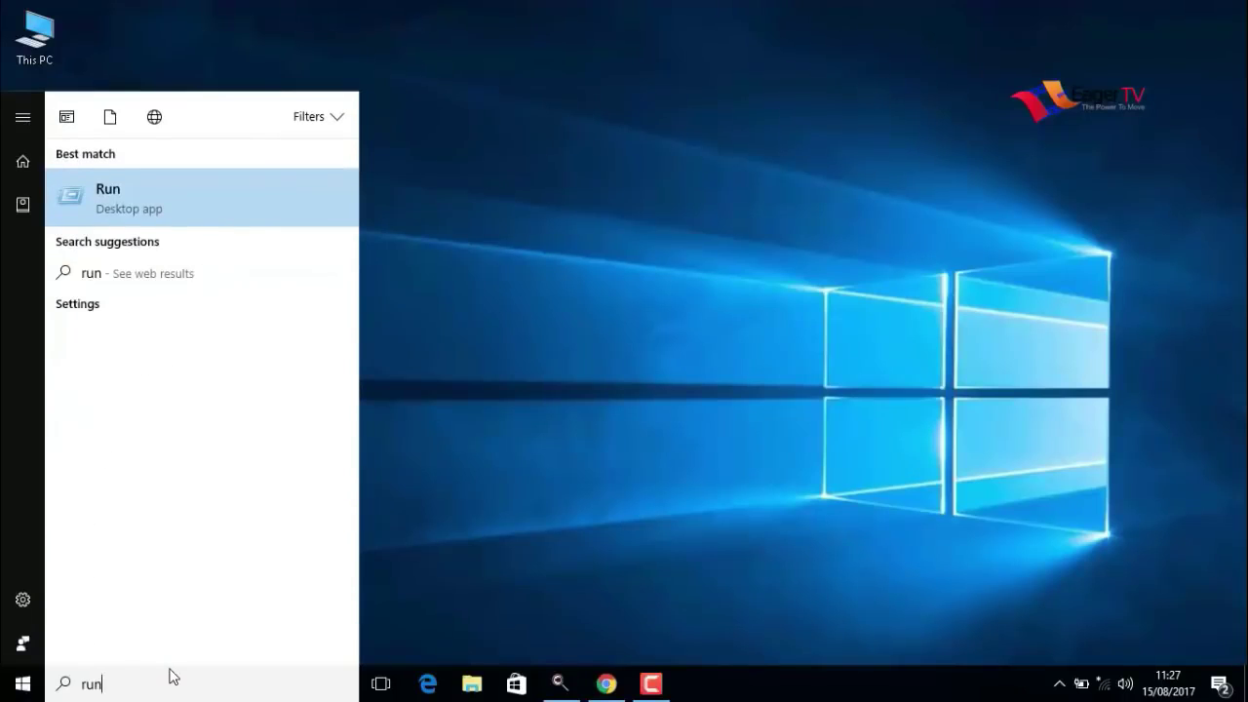
{"action": "left_click", "coordinate": [116, 211]}
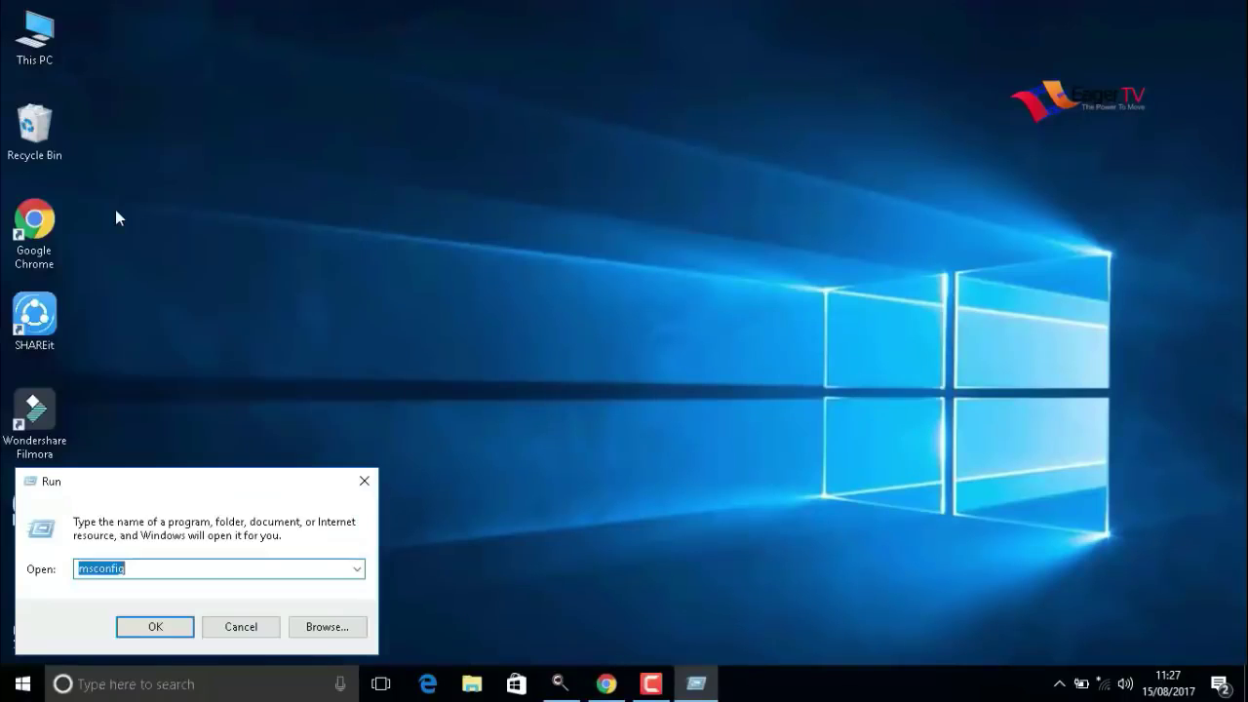
{"action": "type", "text": "regedit"}
{"action": "left_click", "coordinate": [136, 627]}
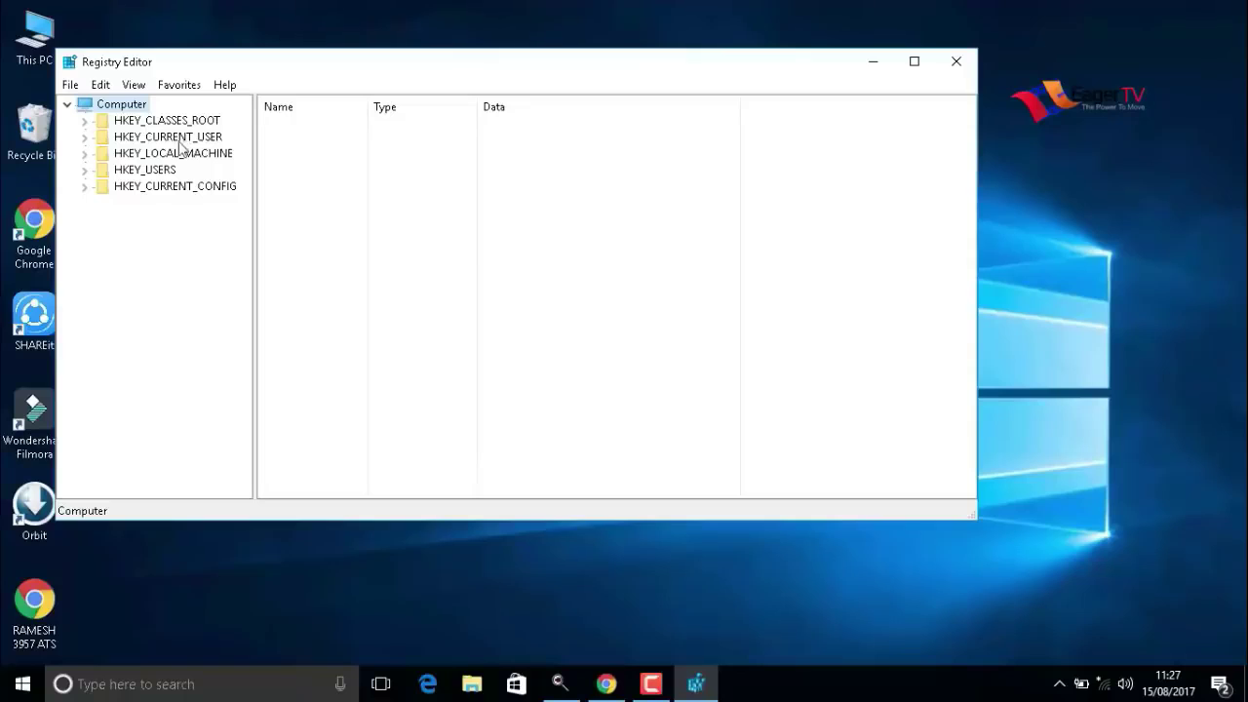
Set the MouseHoverTime value to 10 in the registry key HKEY_CURRENT_USER\Control Panel\Mouse.
{"action": "double_click", "coordinate": [147, 138]}
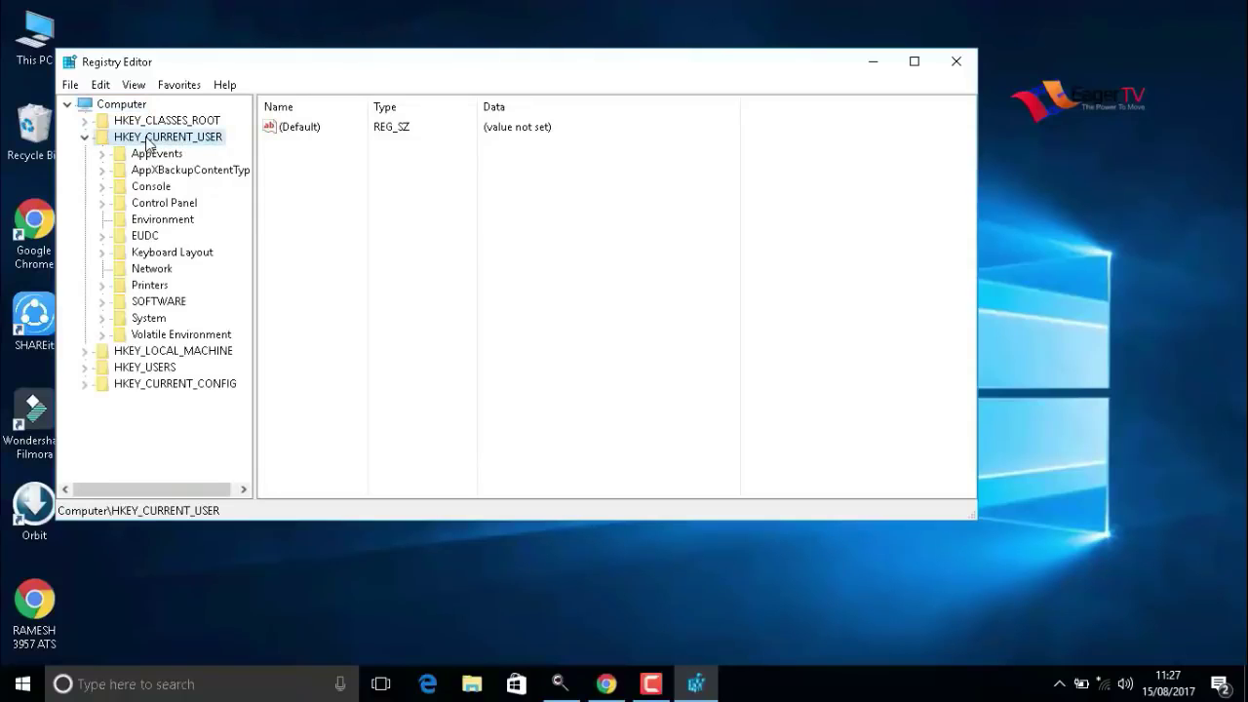
{"action": "double_click", "coordinate": [158, 205]}
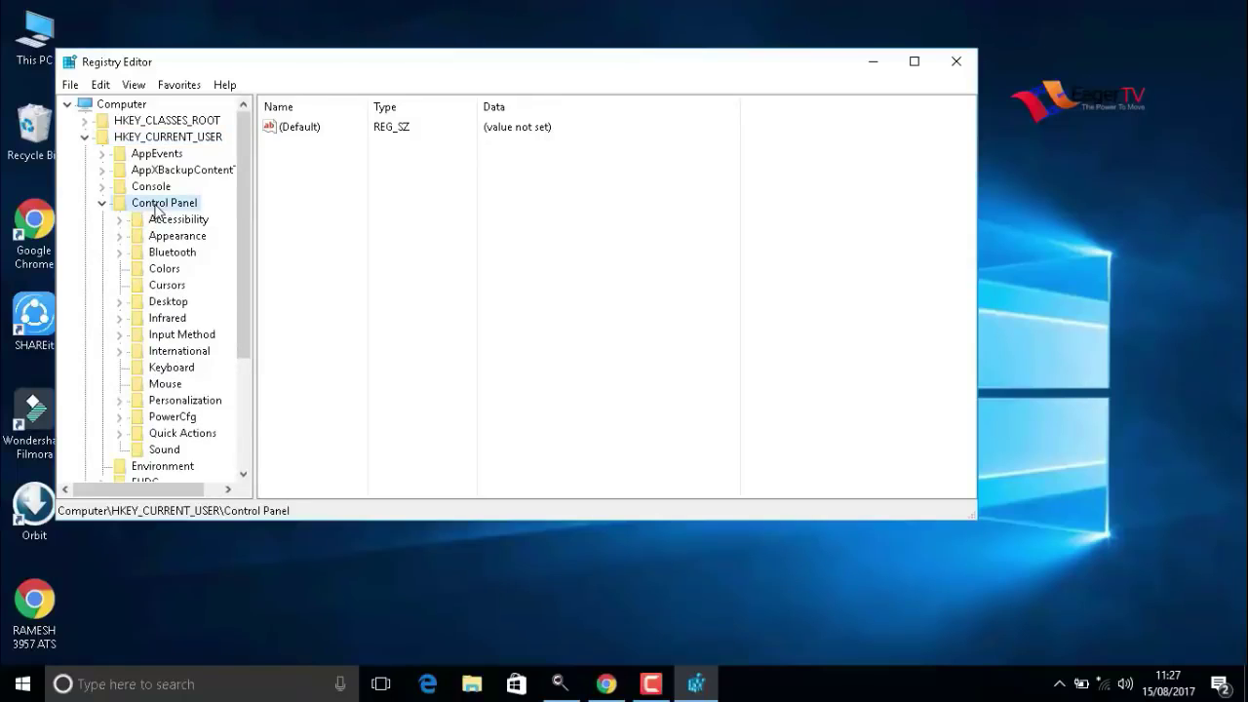
{"action": "left_click", "coordinate": [168, 386]}
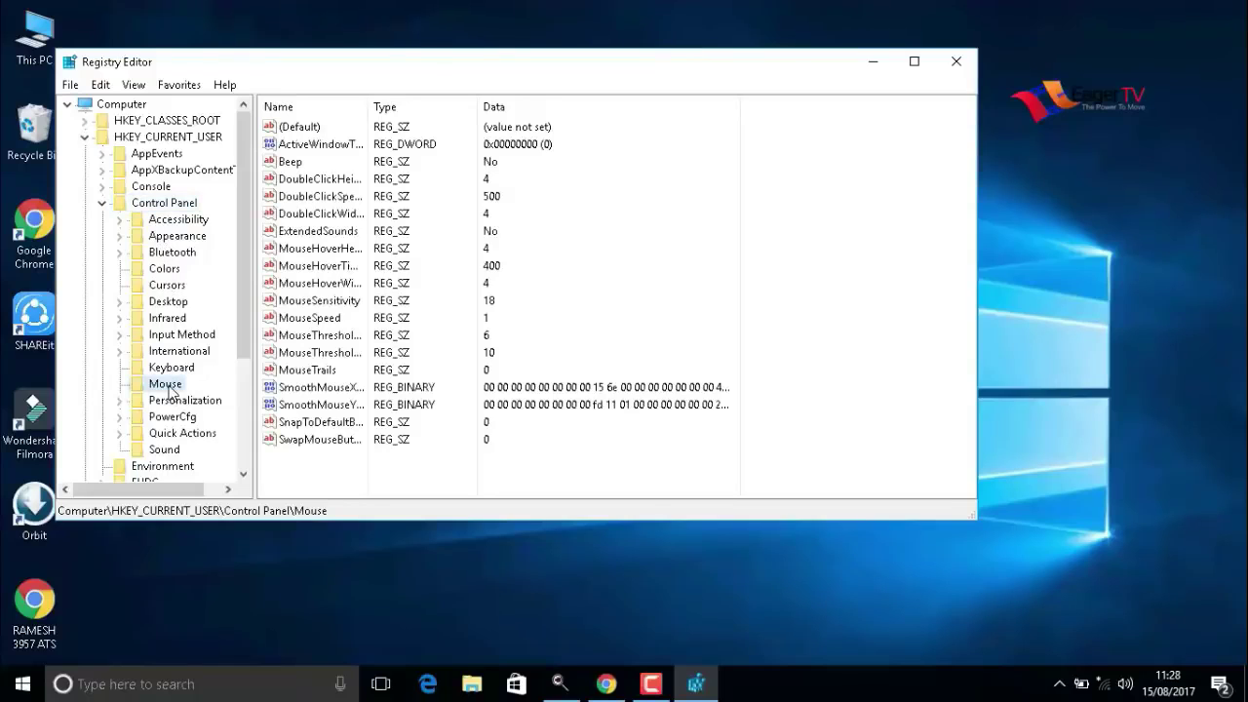
{"action": "left_click", "coordinate": [343, 276]}
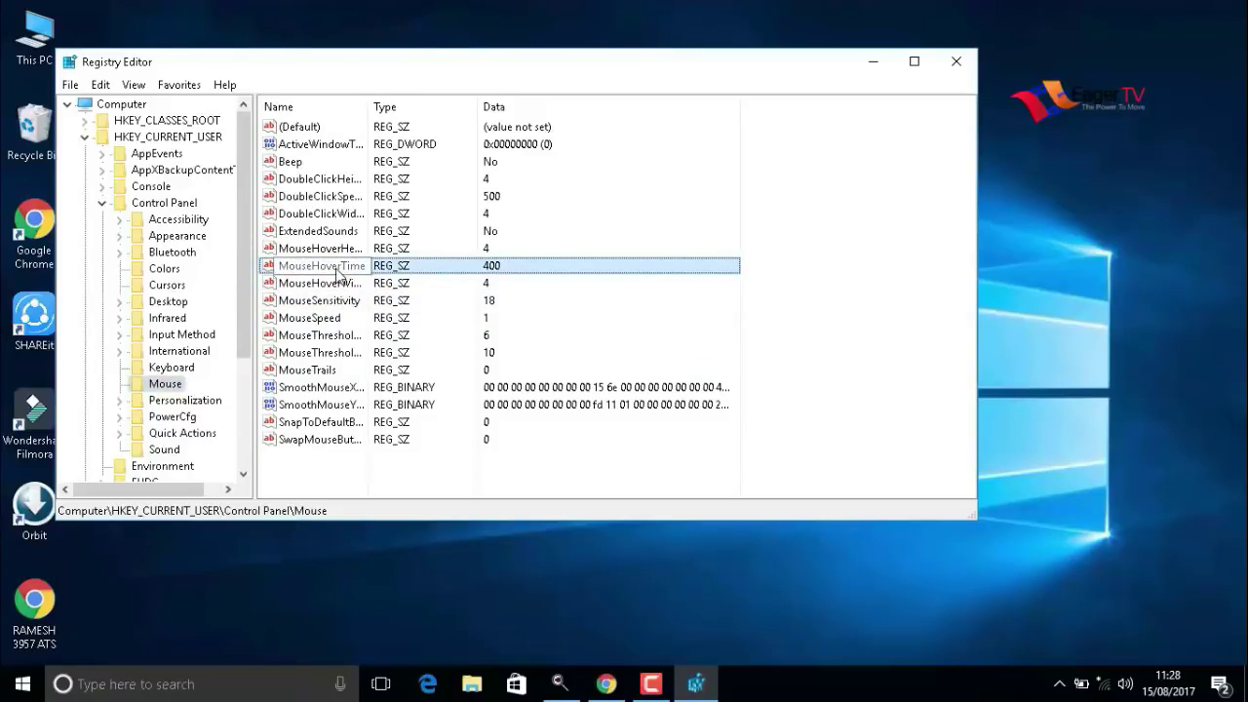
{"action": "double_click", "coordinate": [337, 274]}
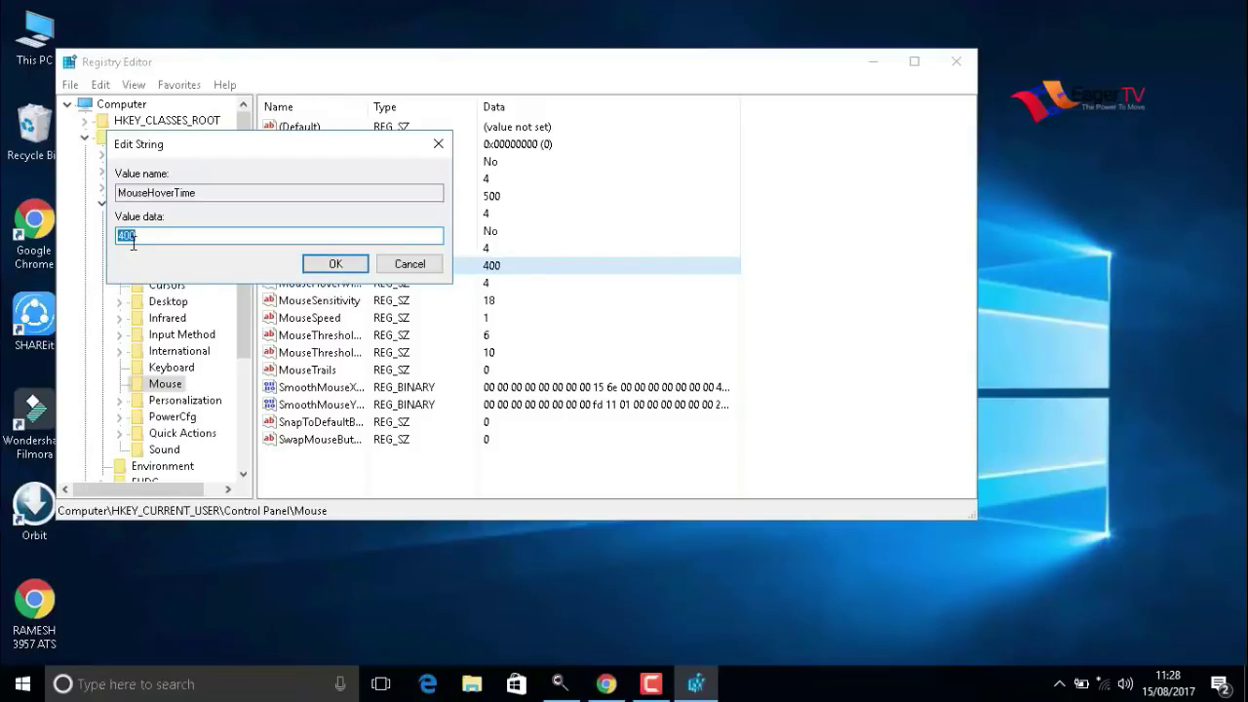
{"action": "type", "text": "10"}
{"action": "left_click", "coordinate": [332, 266]}
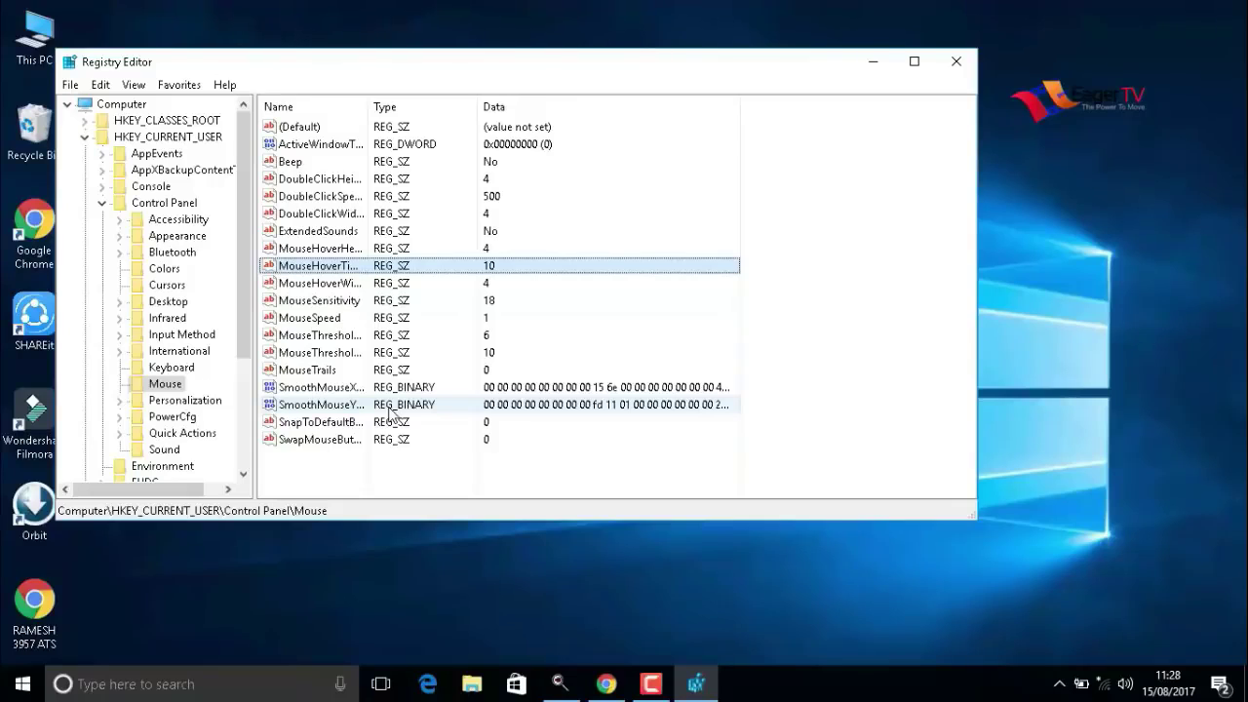
Set the MenuShowDelay value to 10 in the registry key HKEY_CURRENT_USER\Control Panel\Desktop and close the Registry Editor.
{"action": "left_click_drag", "start_coordinate": [248, 357], "coordinate": [264, 440]}
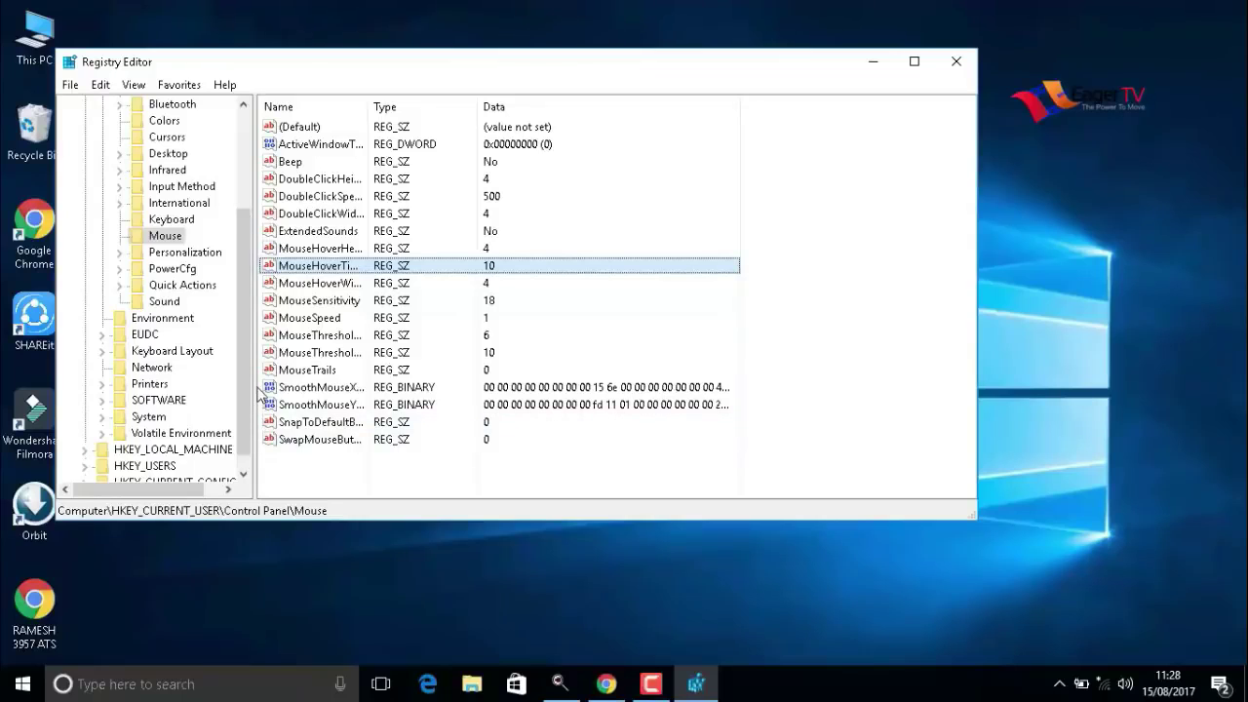
{"action": "left_click", "coordinate": [164, 156]}
{"action": "double_click", "coordinate": [162, 156]}
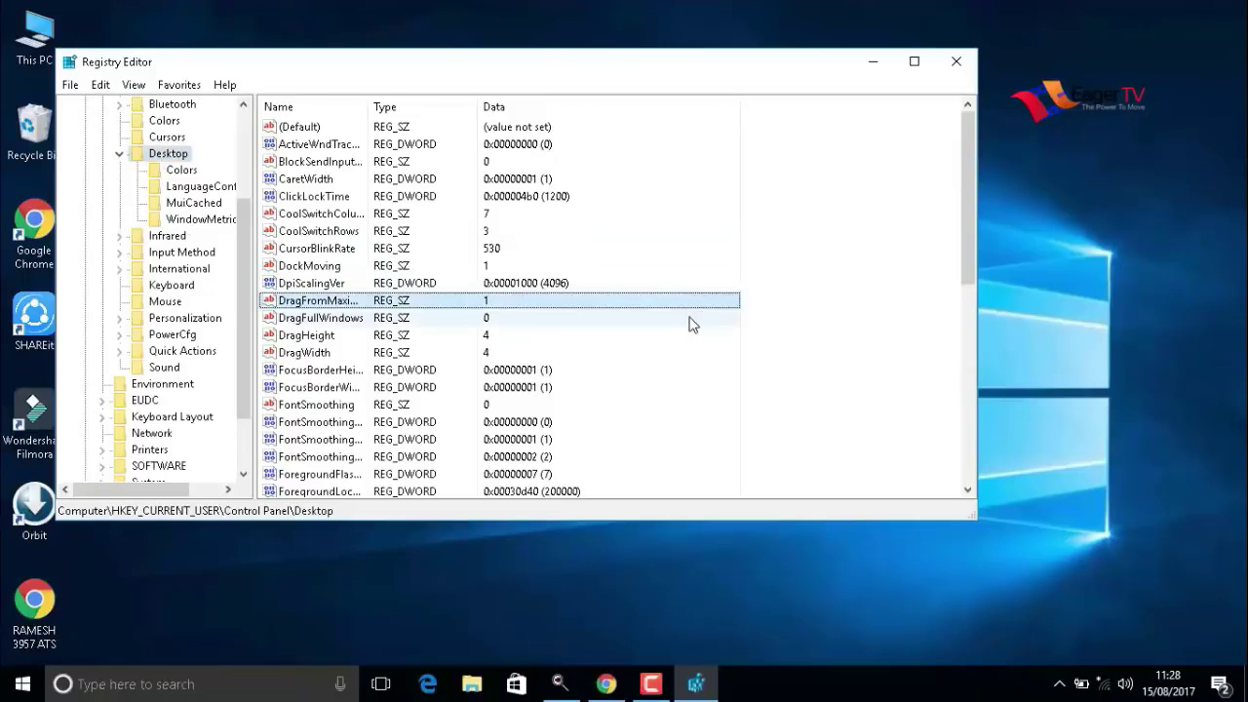
{"action": "scroll", "coordinate": [686, 327], "scroll_direction": "down", "scroll_amount": 6}
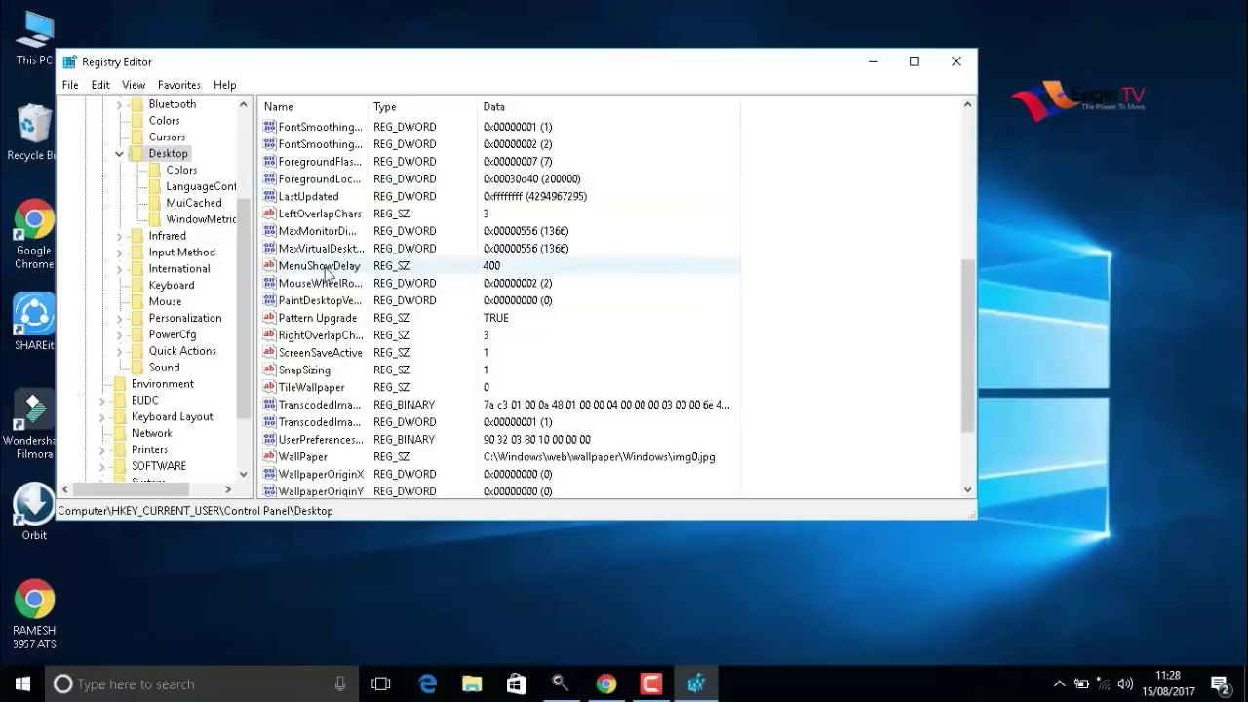
{"action": "double_click", "coordinate": [326, 269]}
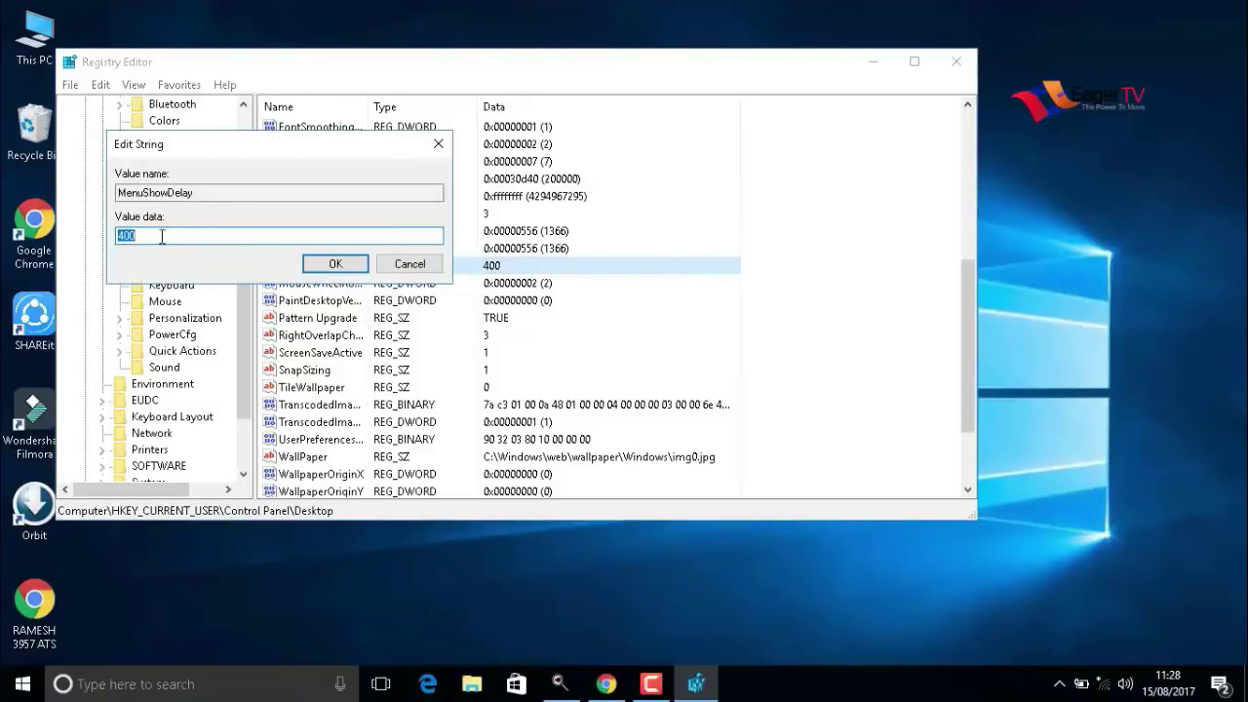
{"action": "type", "text": "10"}
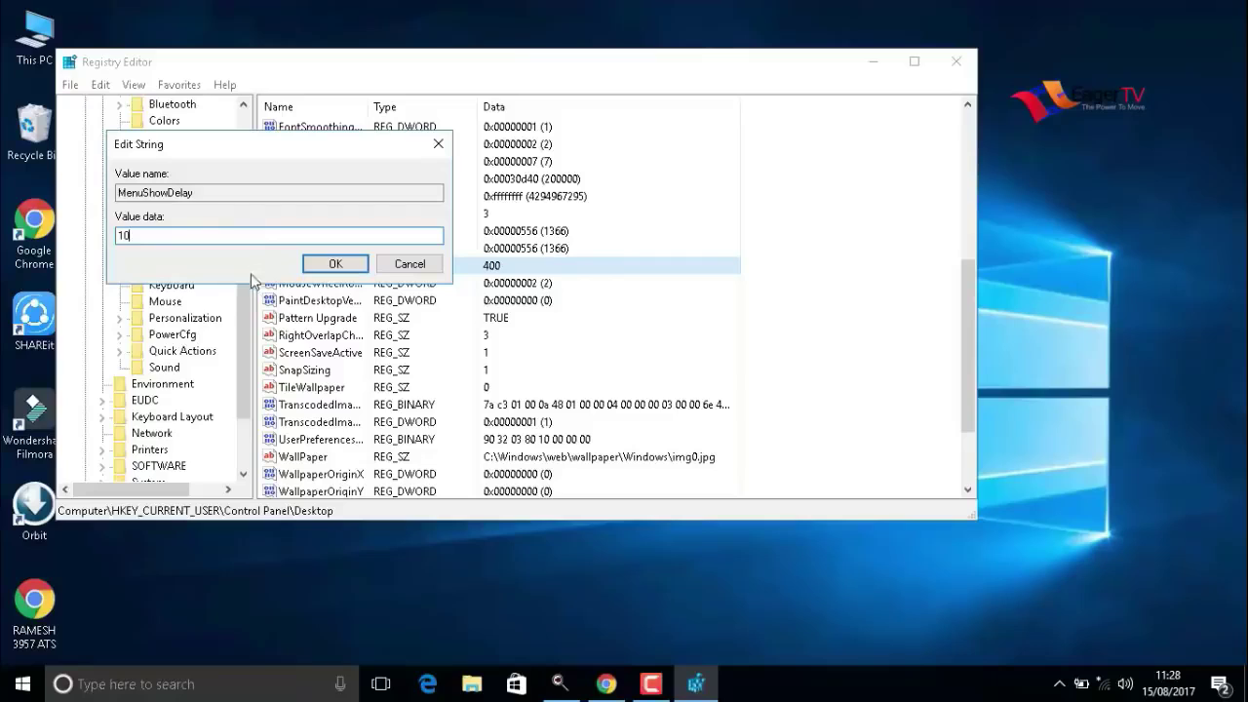
{"action": "left_click", "coordinate": [331, 265]}
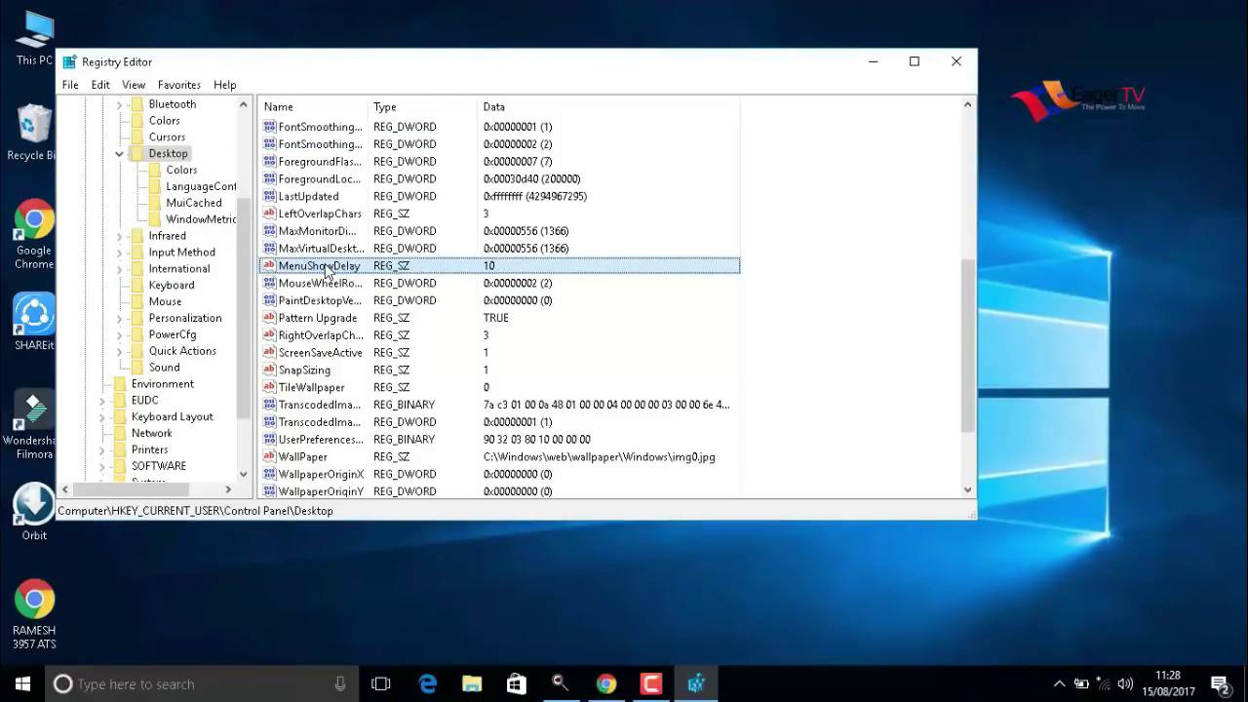
{"action": "key", "text": "alt+F4"}
Refresh the Windows desktop twice.
{"action": "right_click", "coordinate": [301, 186]}
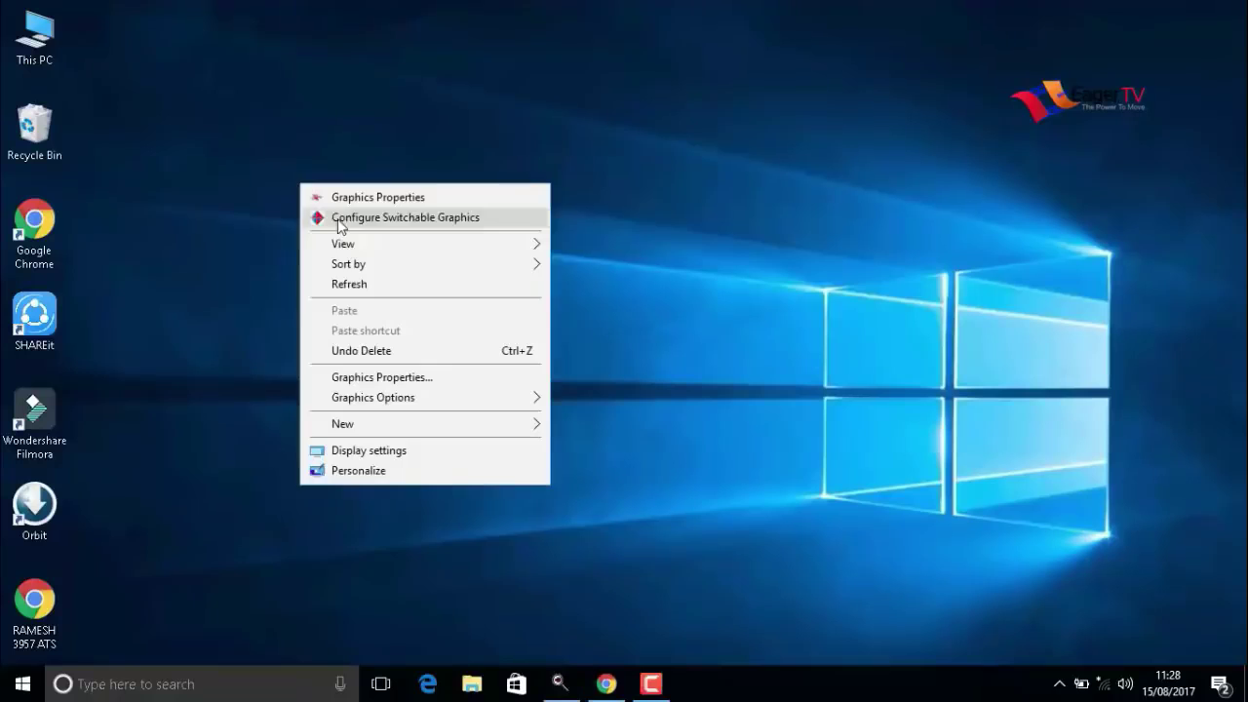
{"action": "left_click", "coordinate": [369, 284]}
{"action": "right_click", "coordinate": [361, 252]}
{"action": "left_click", "coordinate": [423, 359]}
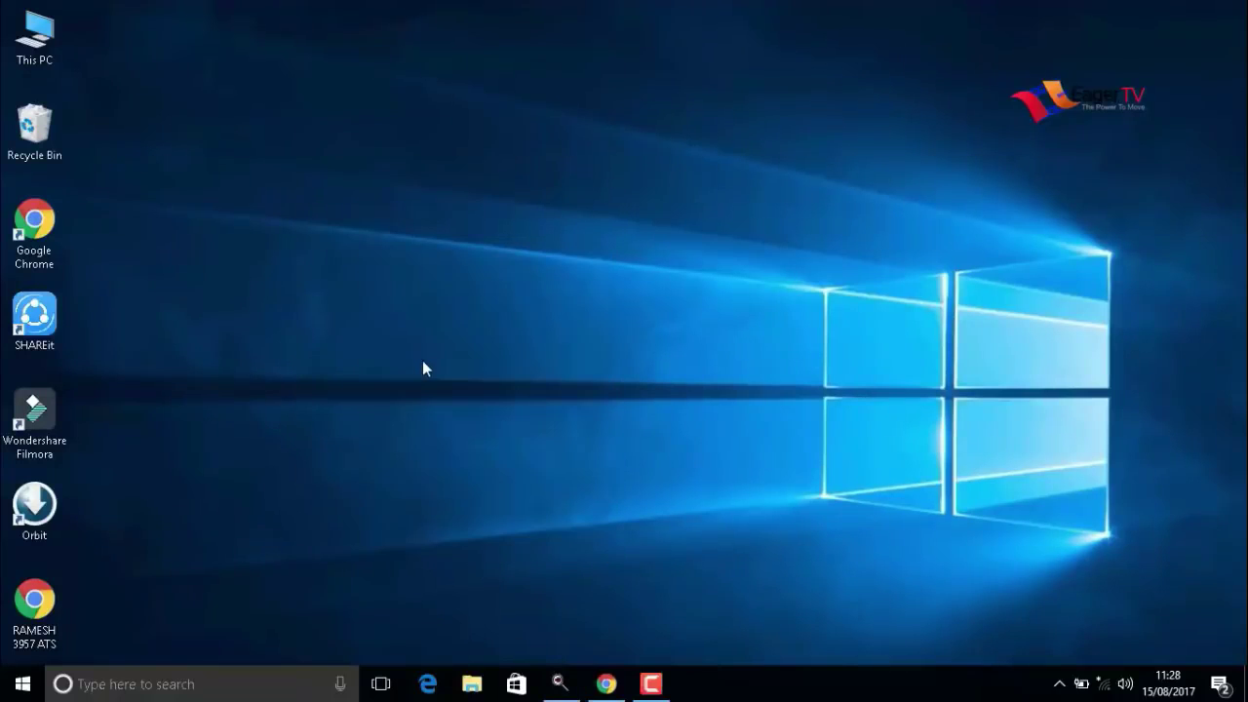